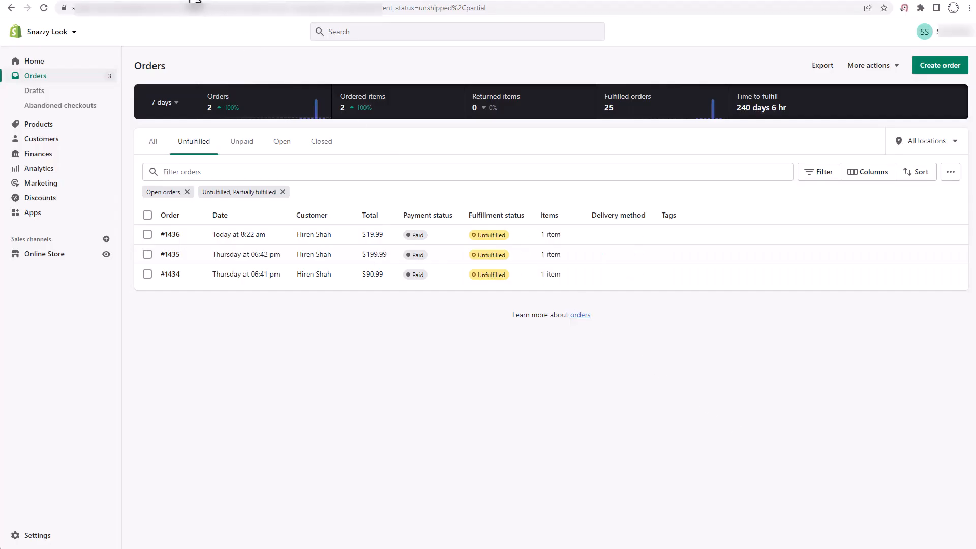
- Switch to the Anstrex Dropship app and open its Place Orders page
{"action": "left_click", "coordinate": [194, 2]}
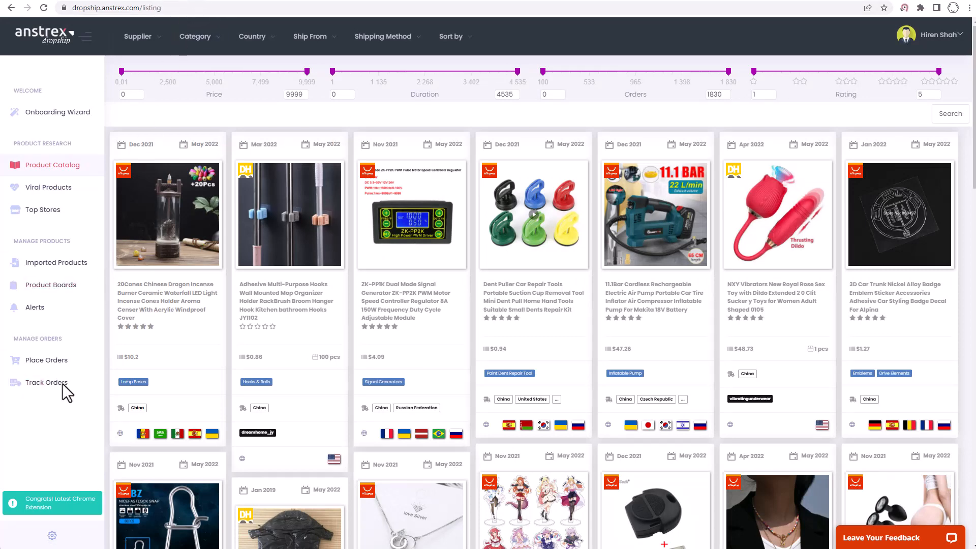
{"action": "left_click", "coordinate": [46, 383]}
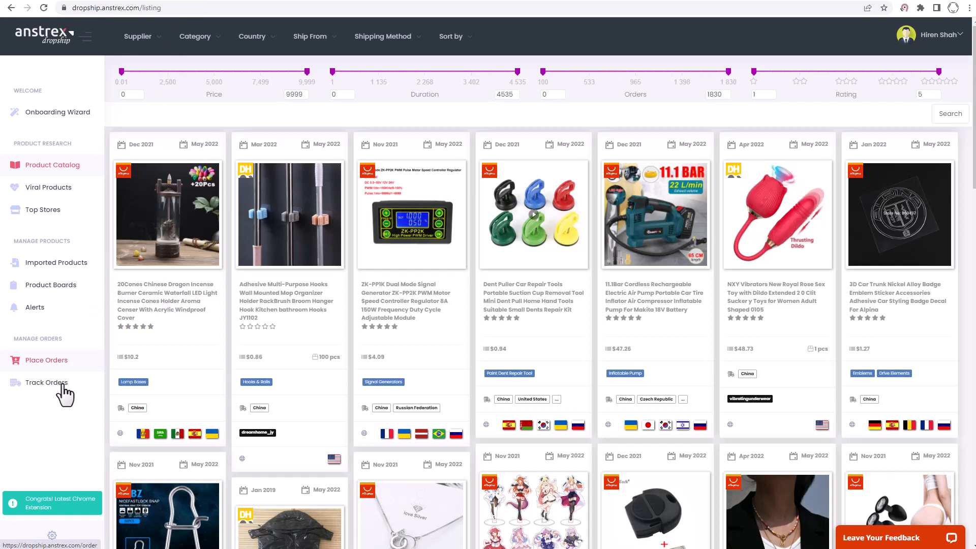
{"action": "left_click", "coordinate": [62, 361]}
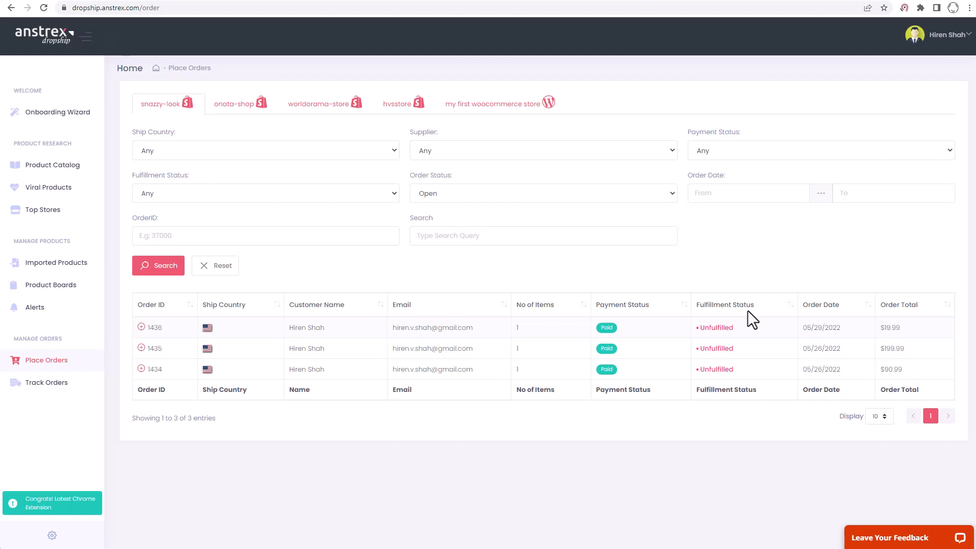
- Expand the details of all three unfulfilled orders in turn to examine their ordered items and suppliers
{"action": "left_click", "coordinate": [141, 326]}
{"action": "scroll", "coordinate": [228, 376], "scroll_direction": "down", "scroll_amount": 4}
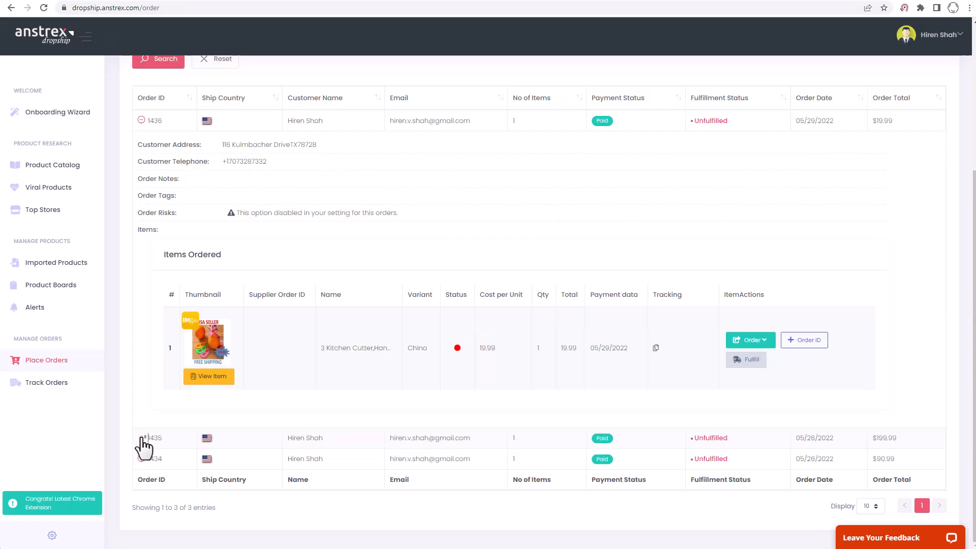
{"action": "left_click", "coordinate": [141, 437]}
{"action": "scroll", "coordinate": [170, 404], "scroll_direction": "down", "scroll_amount": 4}
{"action": "scroll", "coordinate": [169, 405], "scroll_direction": "down", "scroll_amount": 2}
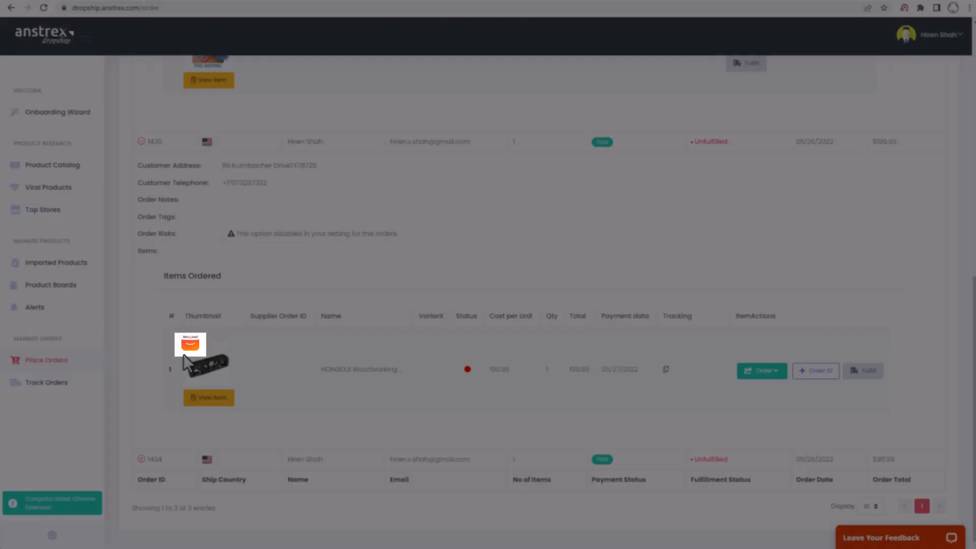
{"action": "left_click", "coordinate": [142, 459]}
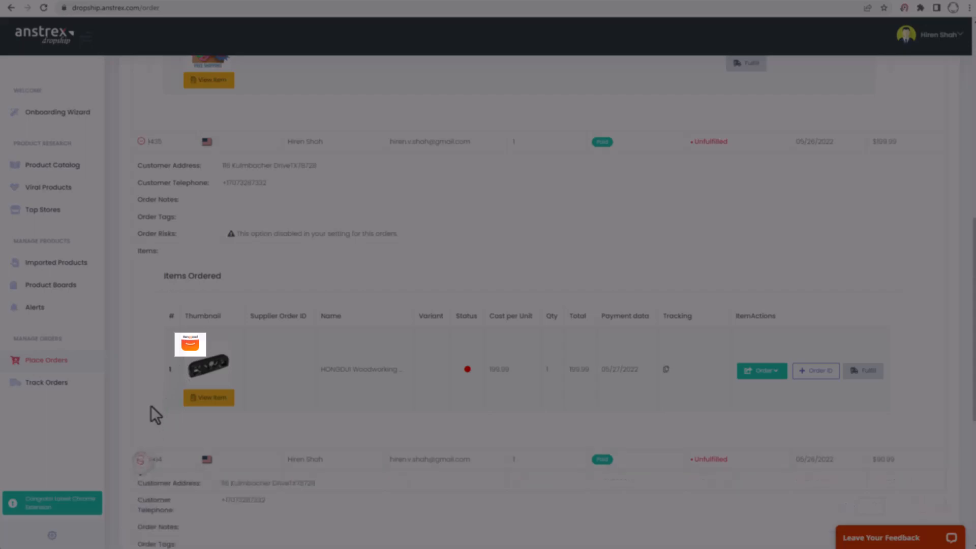
{"action": "scroll", "coordinate": [151, 404], "scroll_direction": "down", "scroll_amount": 6}
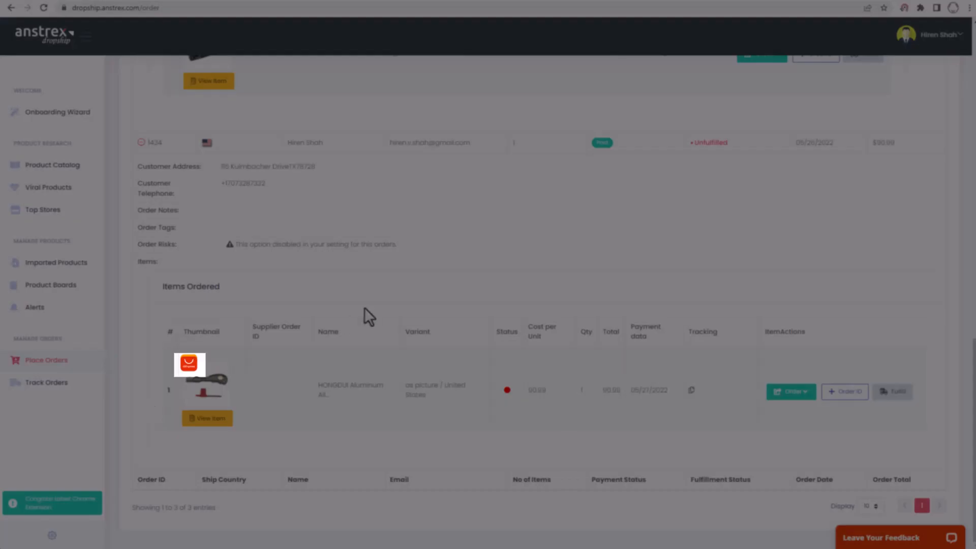
- Compare the ordered items across the expanded orders and open the ordering options for the HONGDUI Aluminum item
{"action": "scroll", "coordinate": [363, 308], "scroll_direction": "up", "scroll_amount": 6}
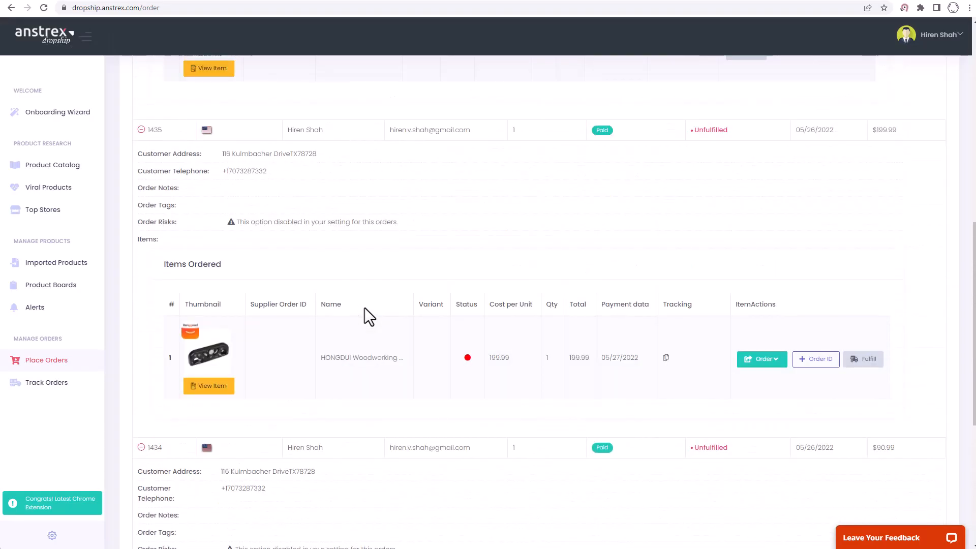
{"action": "scroll", "coordinate": [386, 329], "scroll_direction": "up", "scroll_amount": 5}
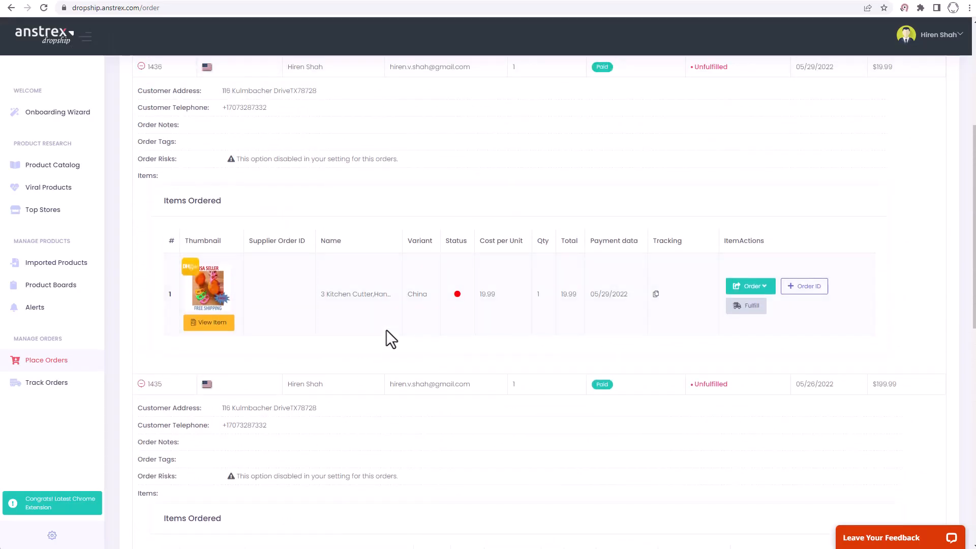
{"action": "scroll", "coordinate": [386, 330], "scroll_direction": "down", "scroll_amount": 12}
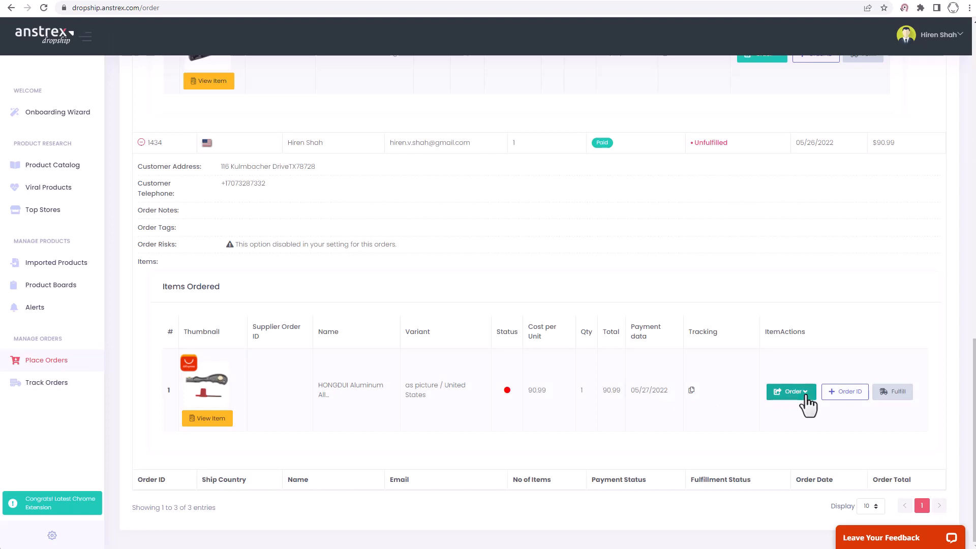
{"action": "left_click", "coordinate": [805, 396]}
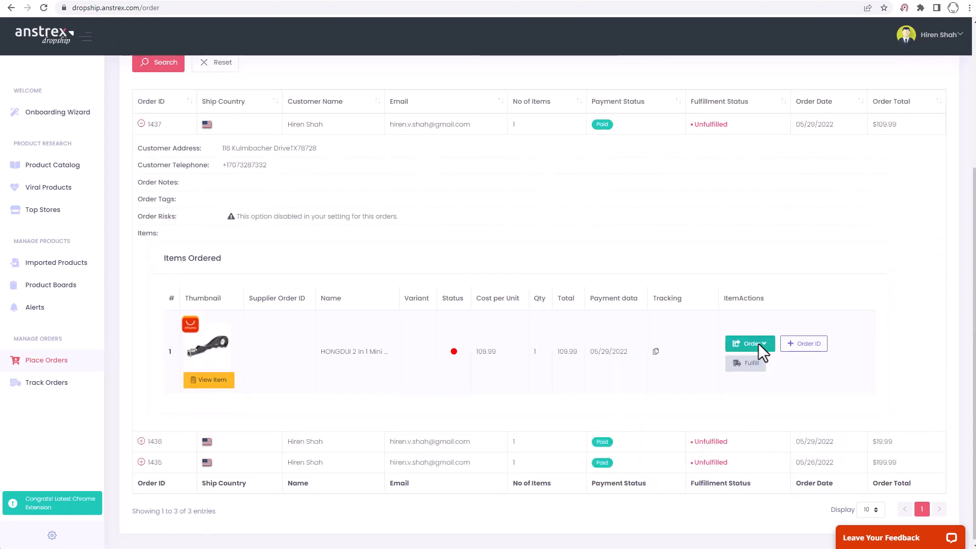
- Start a manual order for the HONGDUI 2 In 1 Mini scraper and buy one piece on its AliExpress page
{"action": "left_click", "coordinate": [757, 344]}
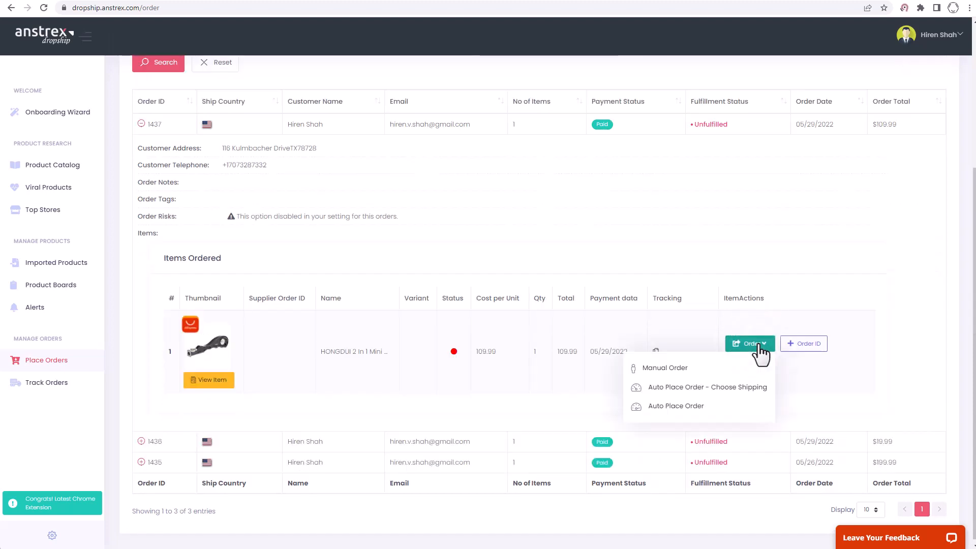
{"action": "left_click", "coordinate": [689, 370]}
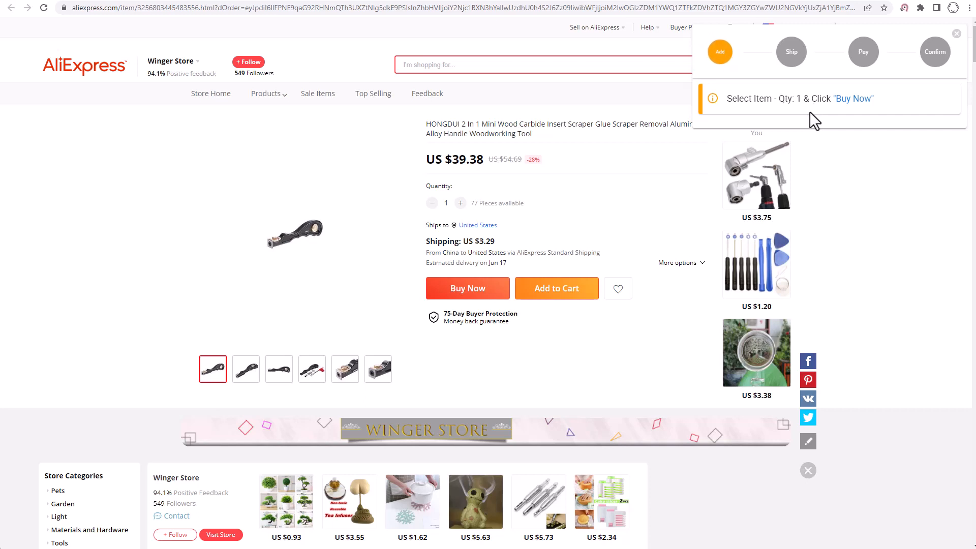
{"action": "left_click", "coordinate": [473, 294]}
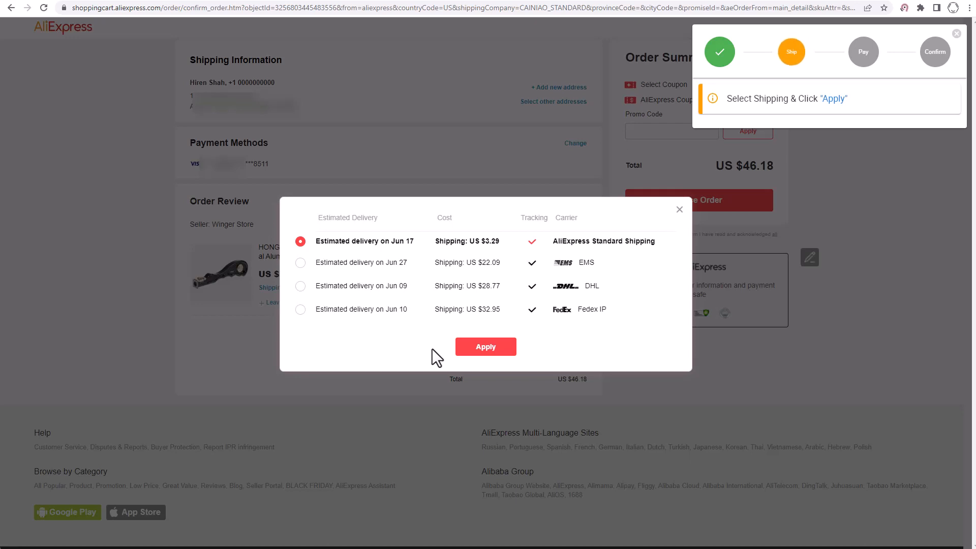
- Place the AliExpress order using AliExpress Standard Shipping and the saved Visa card
{"action": "left_click", "coordinate": [484, 349]}
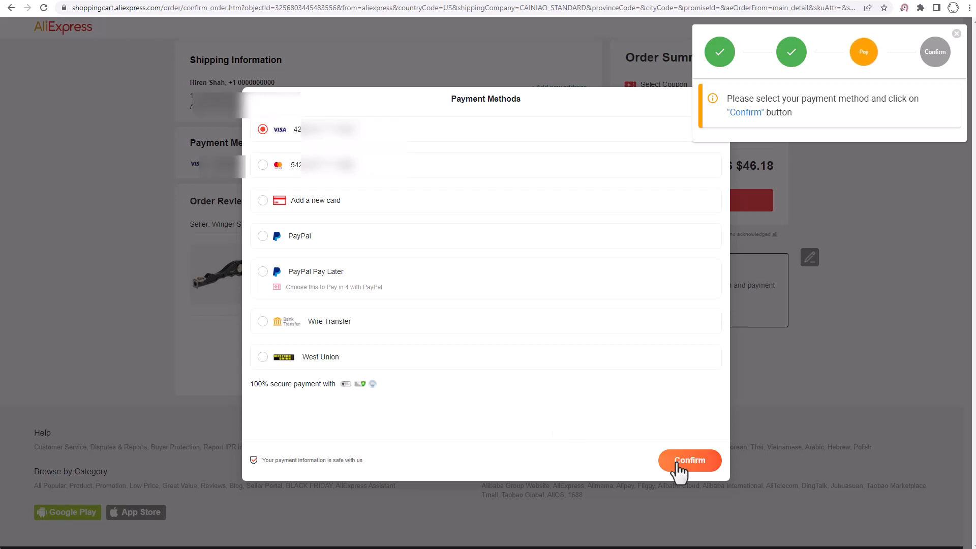
{"action": "left_click", "coordinate": [678, 463]}
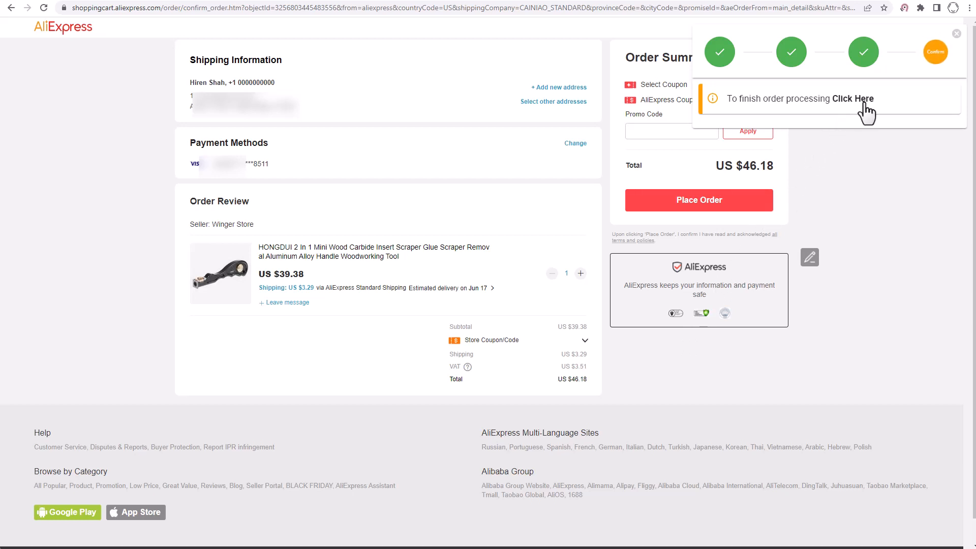
{"action": "left_click", "coordinate": [699, 204]}
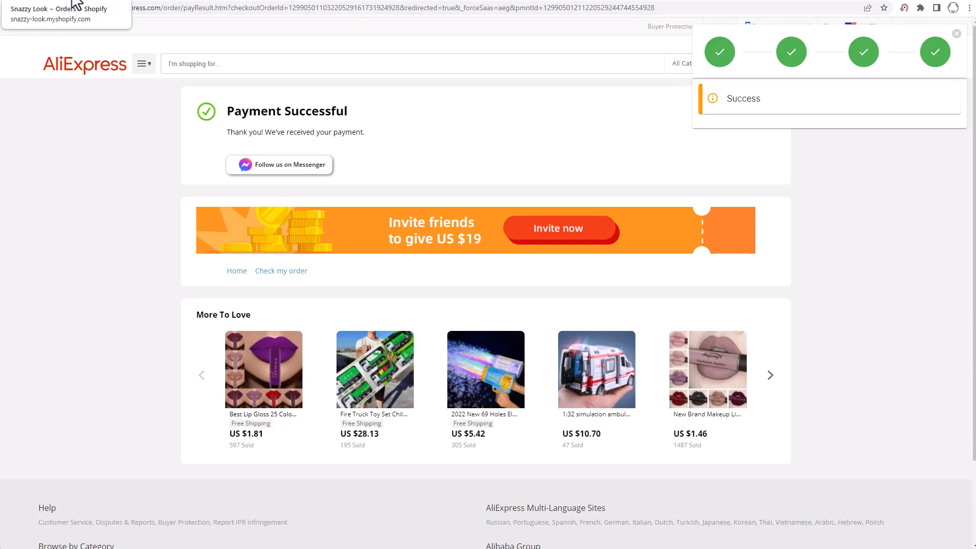
- Return to Anstrex Dropship, check the scraper order's updated details, and minimize the Orders Queue
{"action": "left_click", "coordinate": [151, 3]}
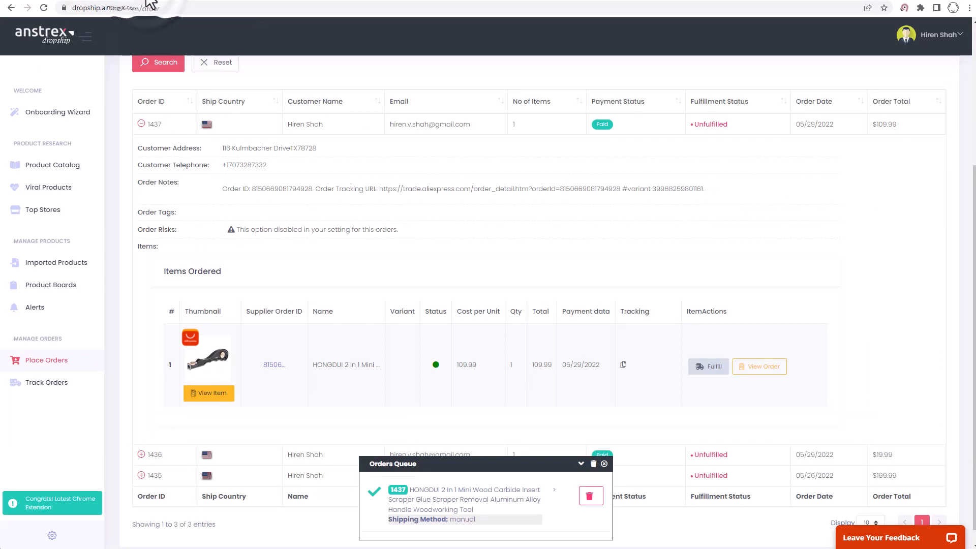
{"action": "scroll", "coordinate": [166, 28], "scroll_direction": "down", "scroll_amount": 1}
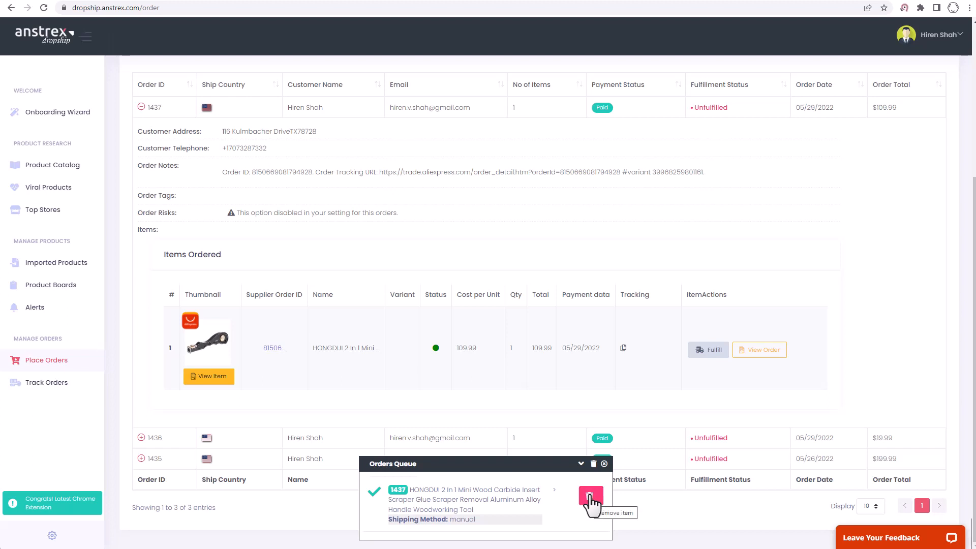
{"action": "left_click", "coordinate": [580, 464]}
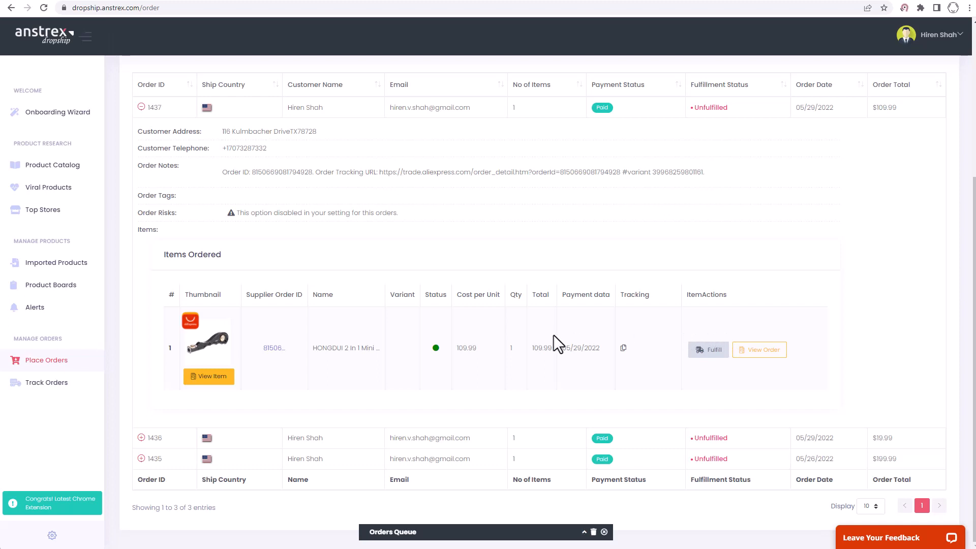
- Collapse the scraper order's details and expand the order containing the 3 Kitchen Cutter item
{"action": "scroll", "coordinate": [376, 341], "scroll_direction": "up", "scroll_amount": 3}
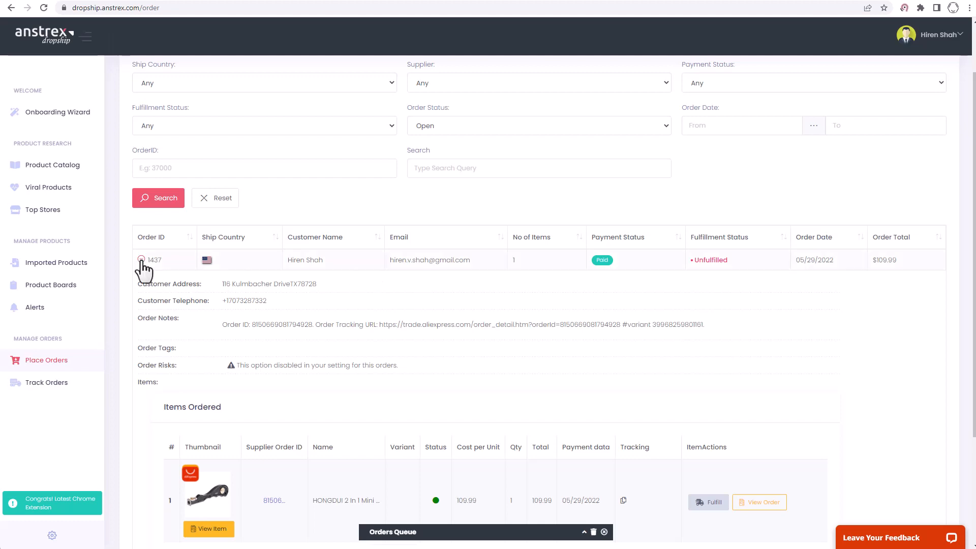
{"action": "scroll", "coordinate": [142, 260], "scroll_direction": "down", "scroll_amount": 3}
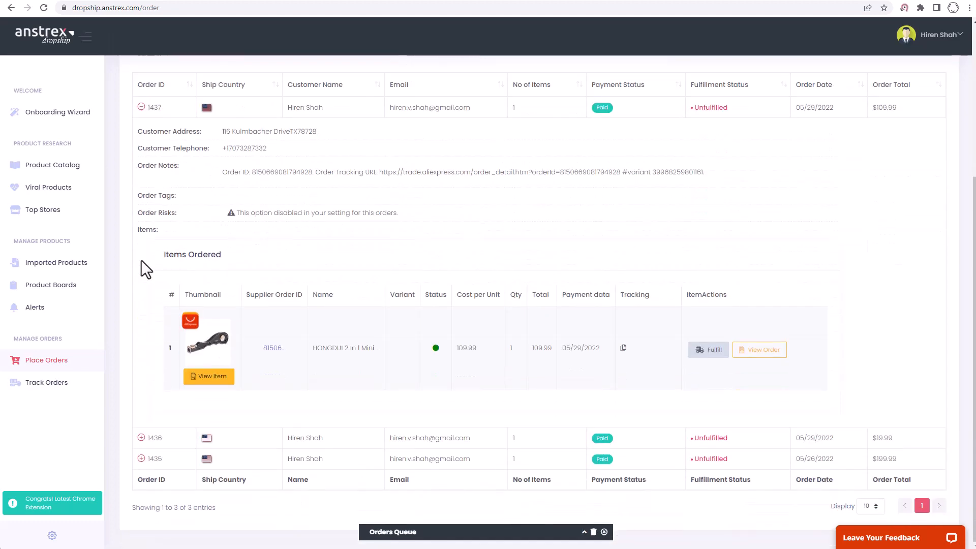
{"action": "left_click", "coordinate": [143, 106]}
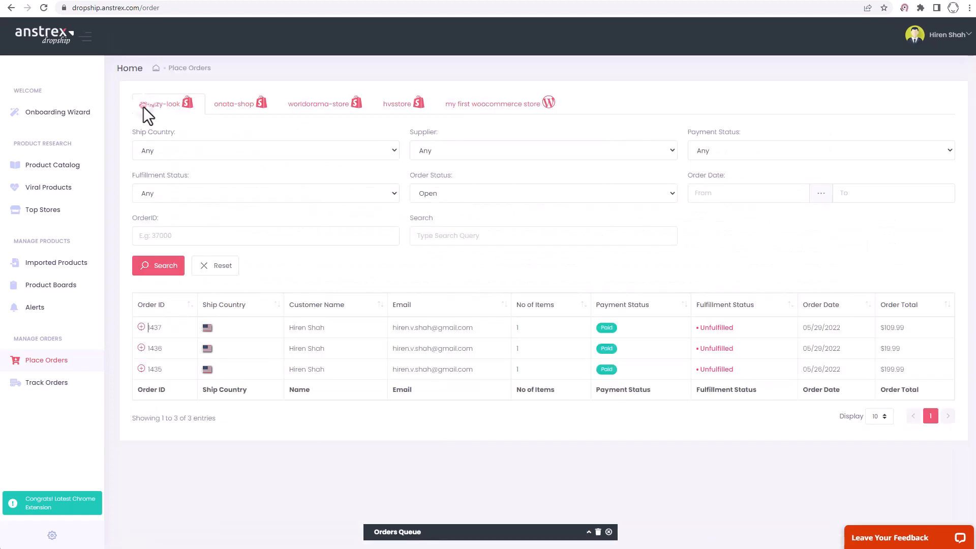
{"action": "left_click", "coordinate": [142, 348]}
{"action": "scroll", "coordinate": [139, 349], "scroll_direction": "down", "scroll_amount": 3}
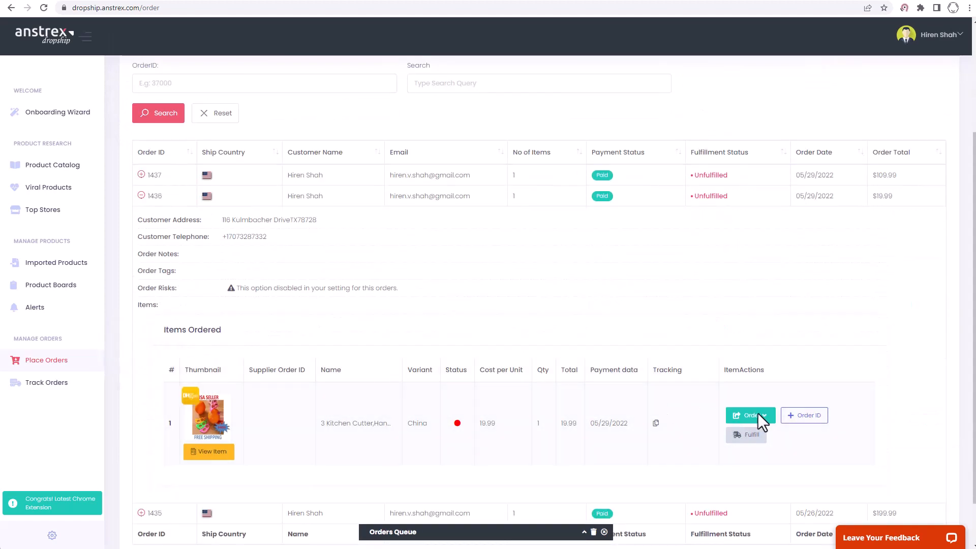
- Start a manual order for the 3 Kitchen Cutter item and buy one piece on its DHgate page
{"action": "left_click", "coordinate": [757, 414]}
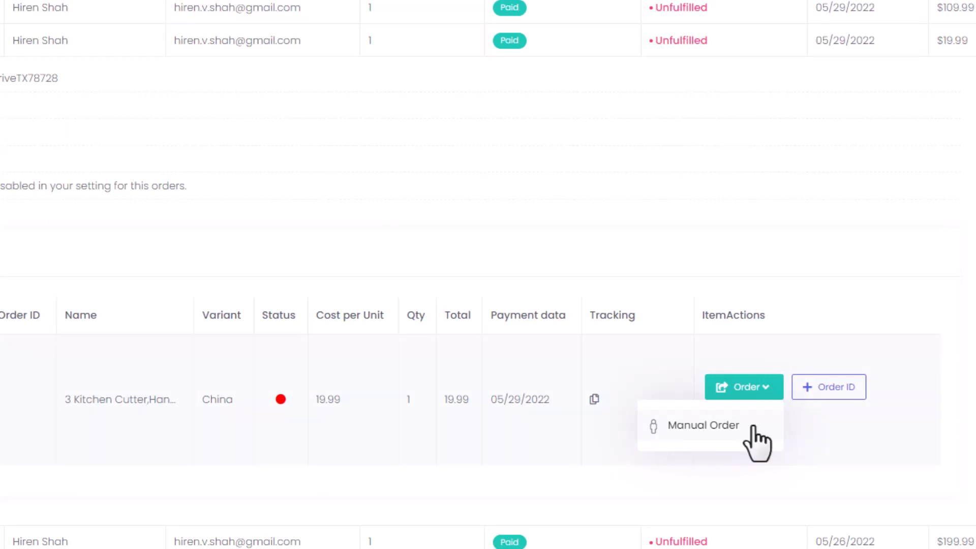
{"action": "left_click", "coordinate": [710, 426]}
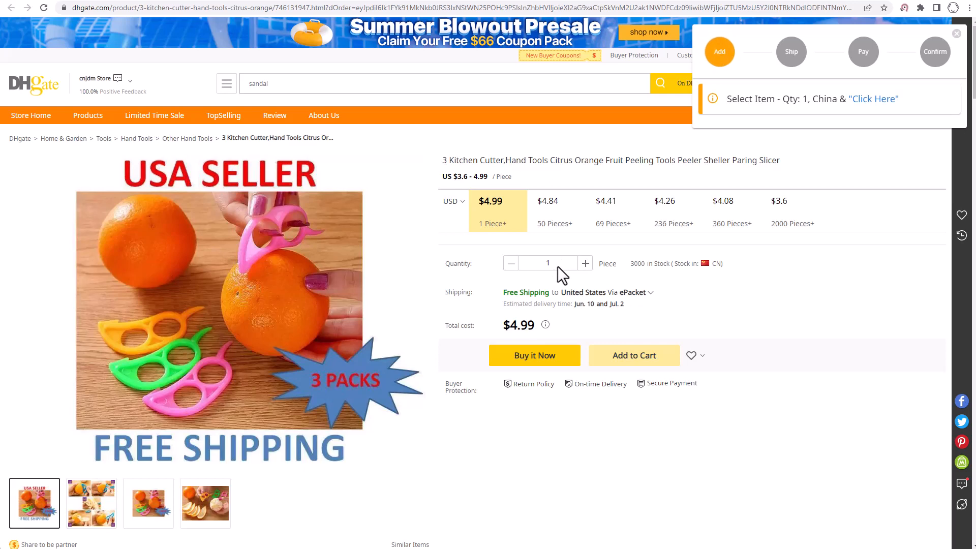
{"action": "left_click", "coordinate": [557, 359]}
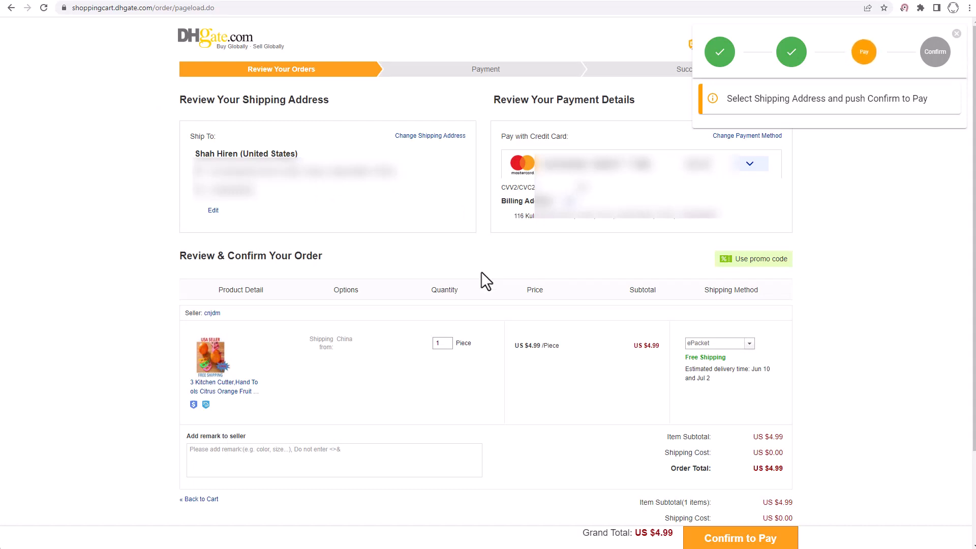
- Check the saved card choices and review the shipping, item and total details of the DHgate order
{"action": "left_click", "coordinate": [748, 165]}
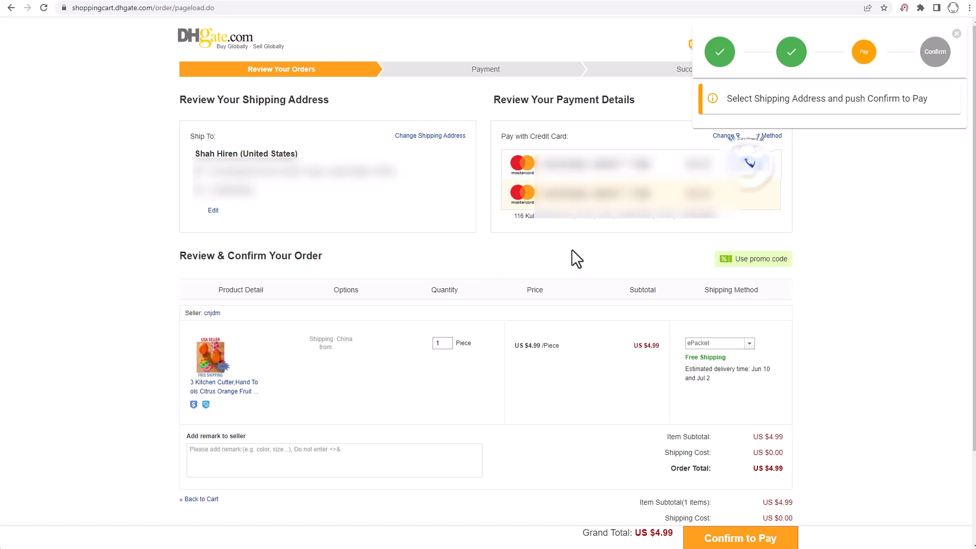
{"action": "left_click", "coordinate": [571, 249]}
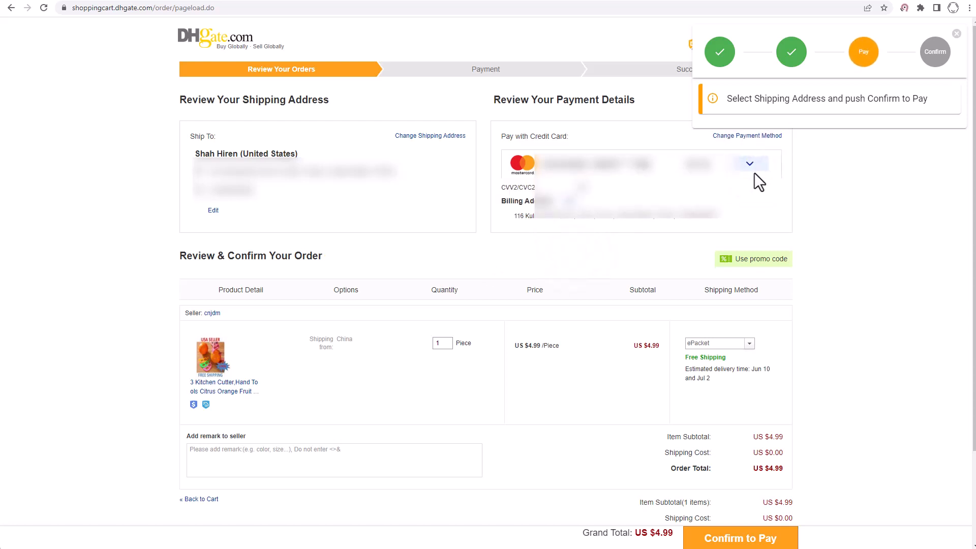
{"action": "scroll", "coordinate": [623, 236], "scroll_direction": "down", "scroll_amount": 1}
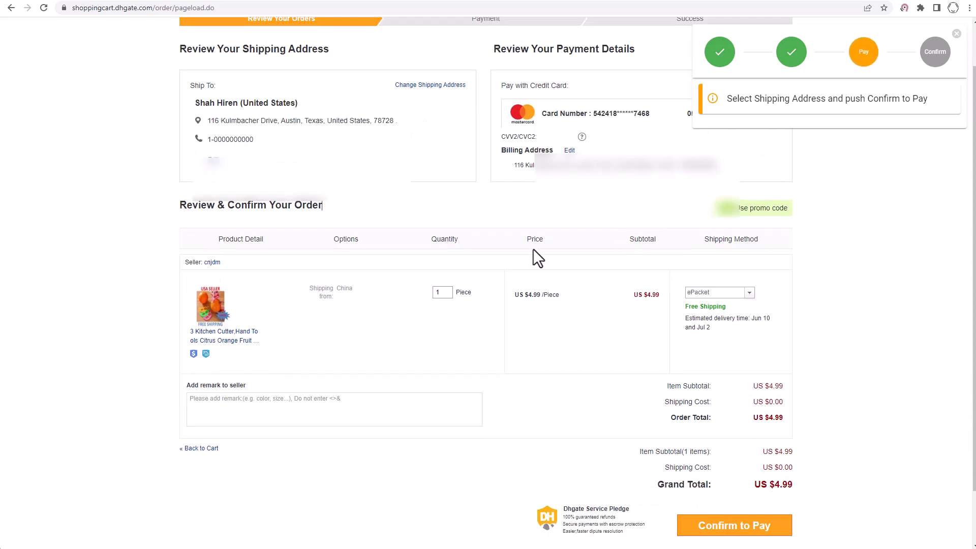
{"action": "scroll", "coordinate": [533, 248], "scroll_direction": "down", "scroll_amount": 1}
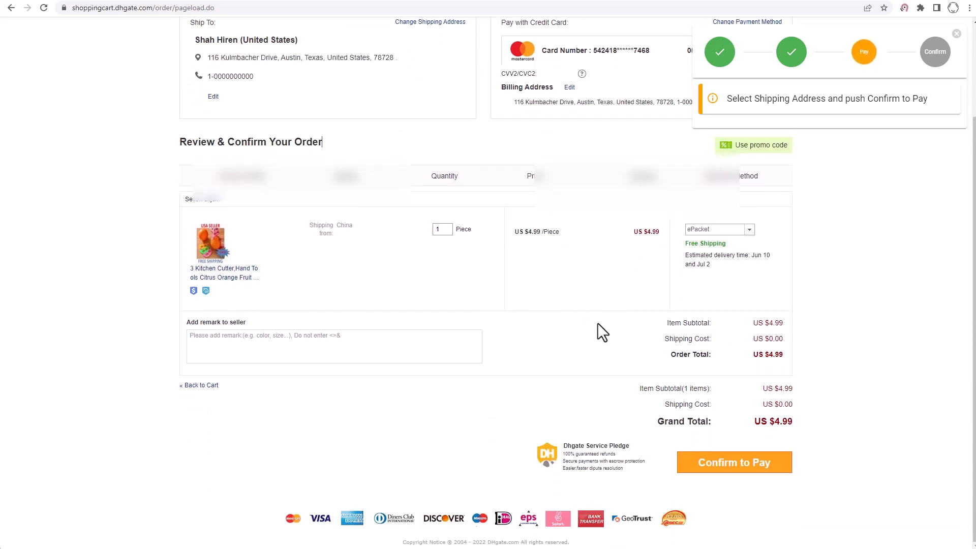
- Confirm payment for the DHgate order, entering the credit card security code
{"action": "left_click", "coordinate": [722, 465]}
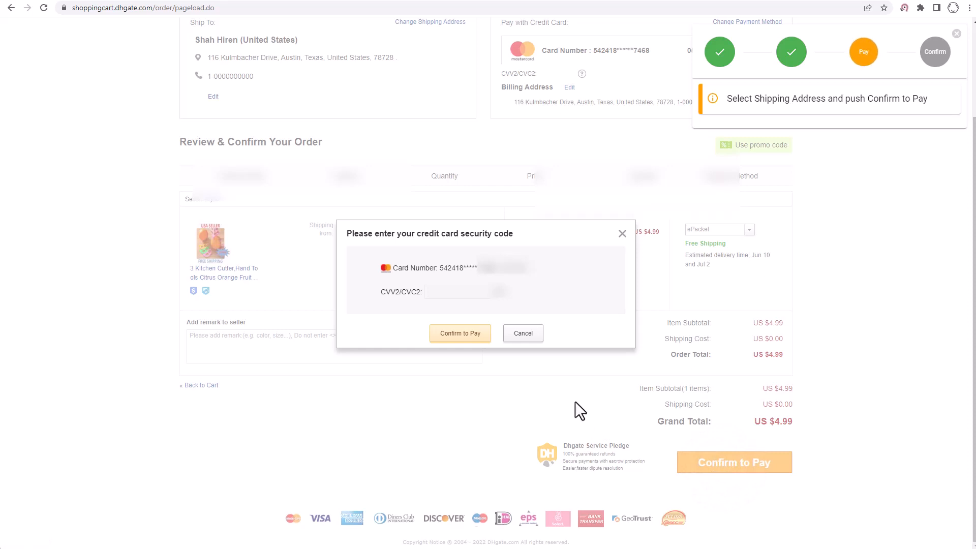
{"action": "left_click", "coordinate": [446, 293]}
{"action": "left_click", "coordinate": [443, 335]}
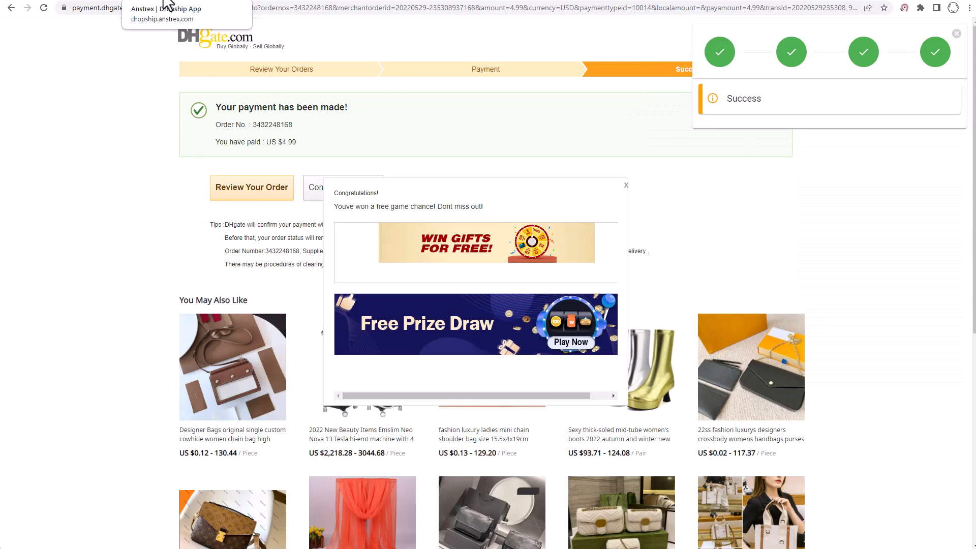
- Return to Anstrex Dropship and expand the Orders Queue to check the kitchen cutter and scraper entries
{"action": "left_click", "coordinate": [165, 2]}
{"action": "scroll", "coordinate": [331, 291], "scroll_direction": "down", "scroll_amount": 1}
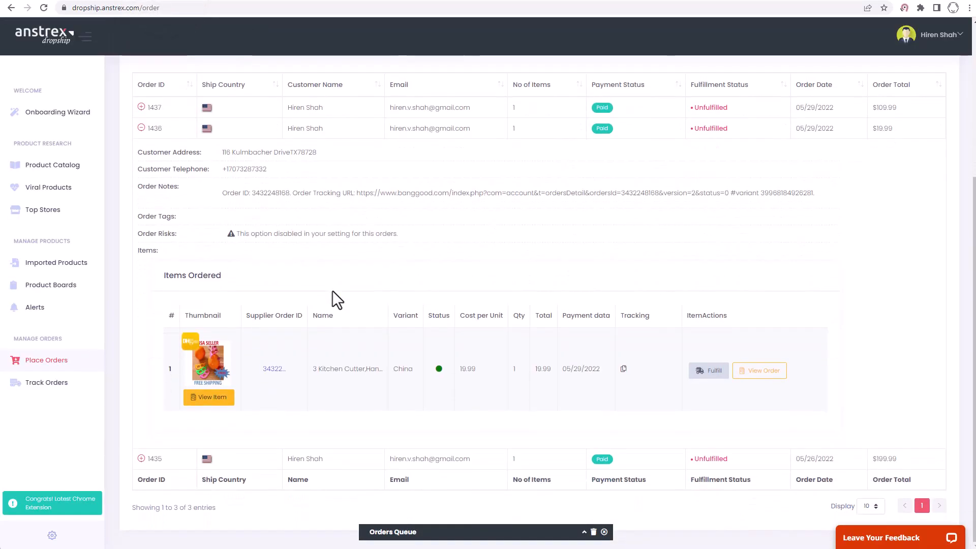
{"action": "left_click", "coordinate": [585, 533]}
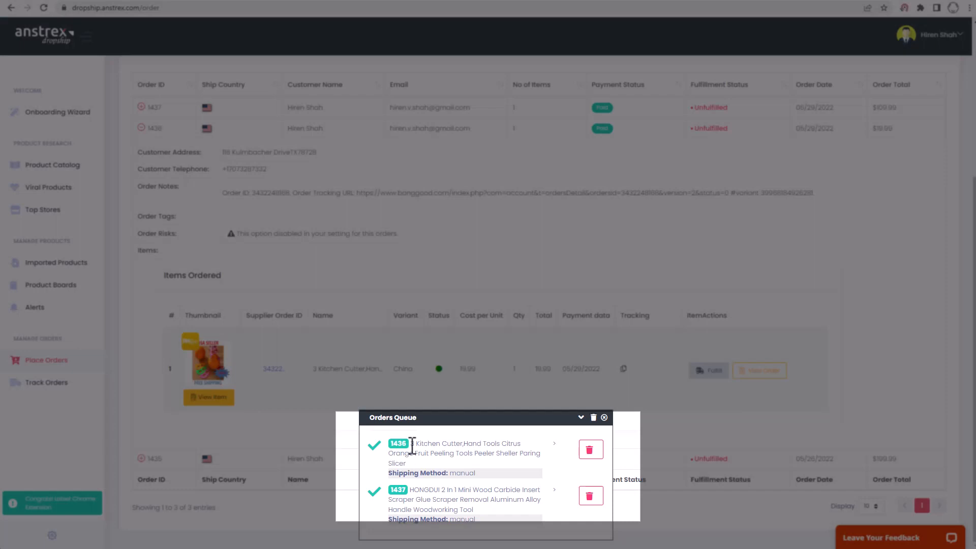
- Check the kitchen cutter's queue entry, then collapse the queue and review the order's supplier ID, item actions and fulfillment status
{"action": "left_click_drag", "start_coordinate": [410, 445], "coordinate": [434, 461]}
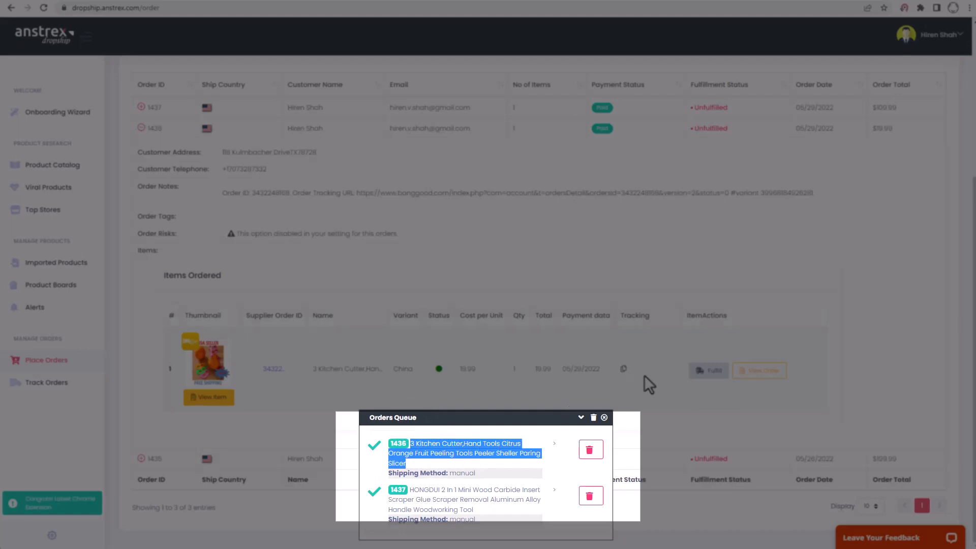
{"action": "left_click", "coordinate": [709, 349]}
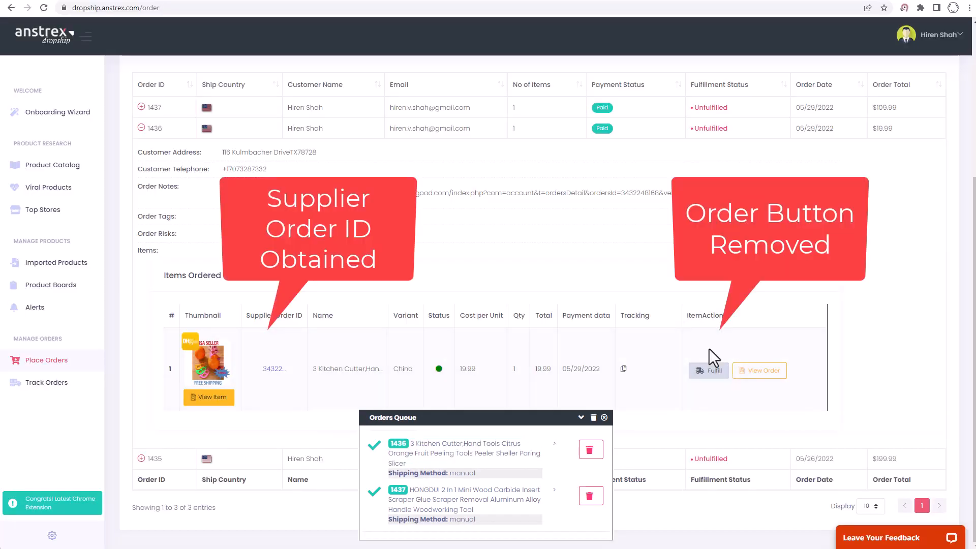
{"action": "left_click", "coordinate": [621, 346]}
{"action": "scroll", "coordinate": [621, 346], "scroll_direction": "up", "scroll_amount": 1}
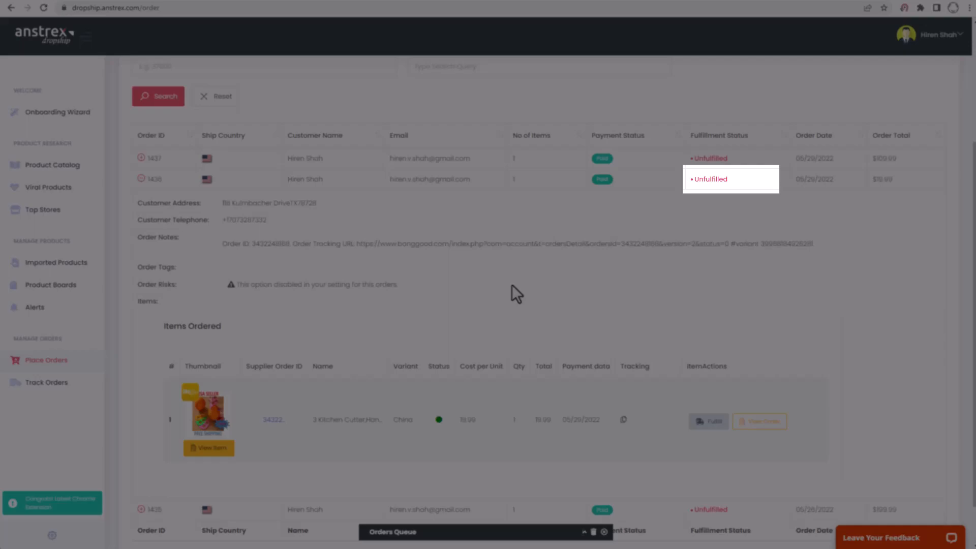
{"action": "scroll", "coordinate": [512, 285], "scroll_direction": "down", "scroll_amount": 1}
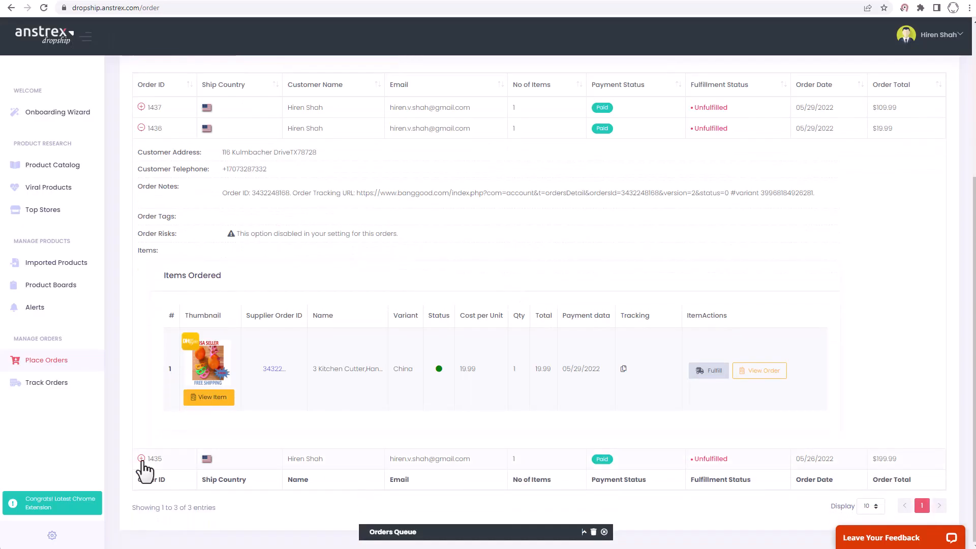
- Start a manual order for the HONGDUI Woodworking item and buy one piece shipped from USA on its Banggood page
{"action": "left_click", "coordinate": [142, 459]}
{"action": "scroll", "coordinate": [195, 413], "scroll_direction": "down", "scroll_amount": 5}
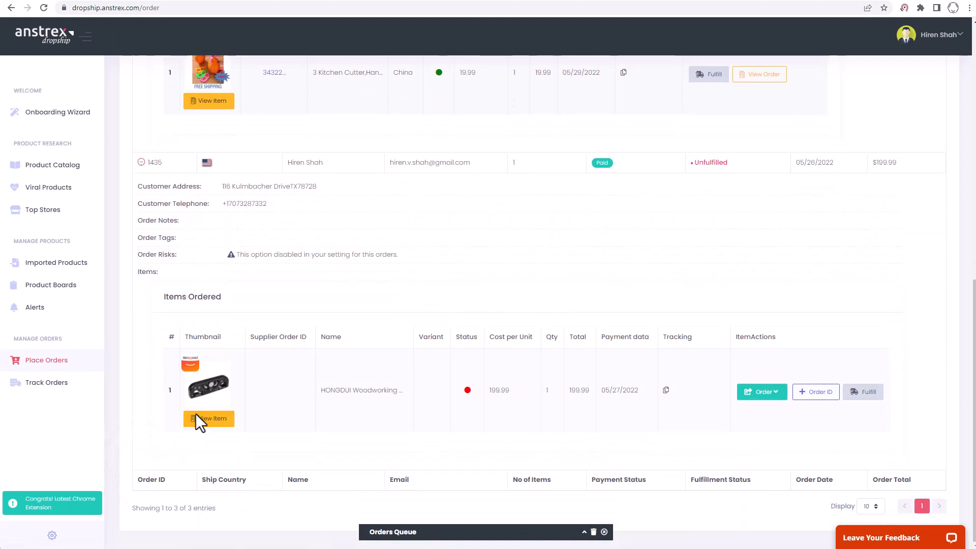
{"action": "left_click", "coordinate": [764, 398]}
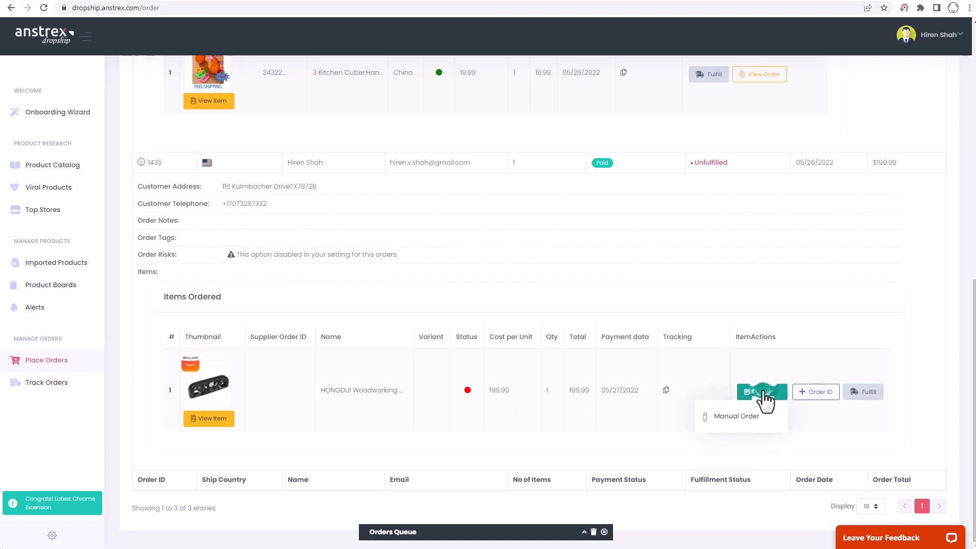
{"action": "left_click", "coordinate": [737, 418]}
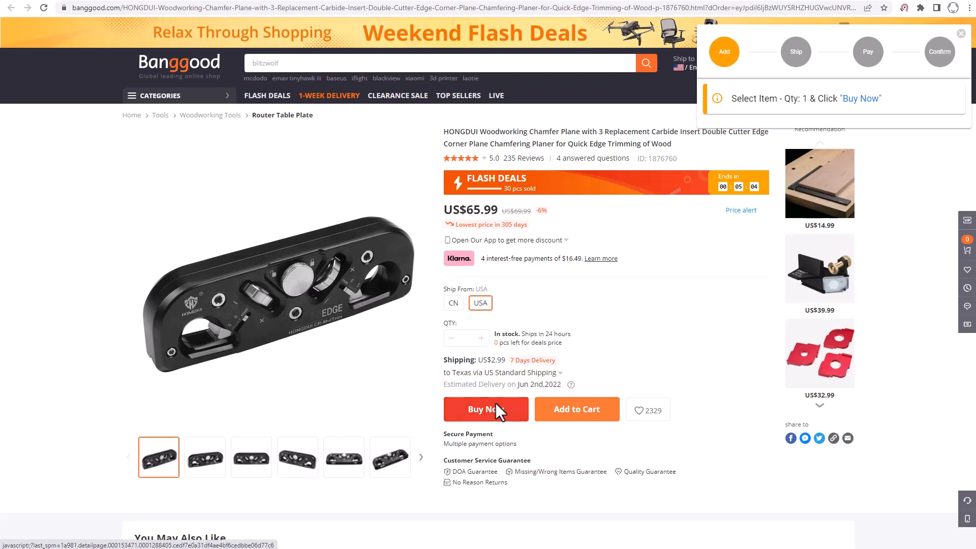
{"action": "left_click", "coordinate": [480, 413]}
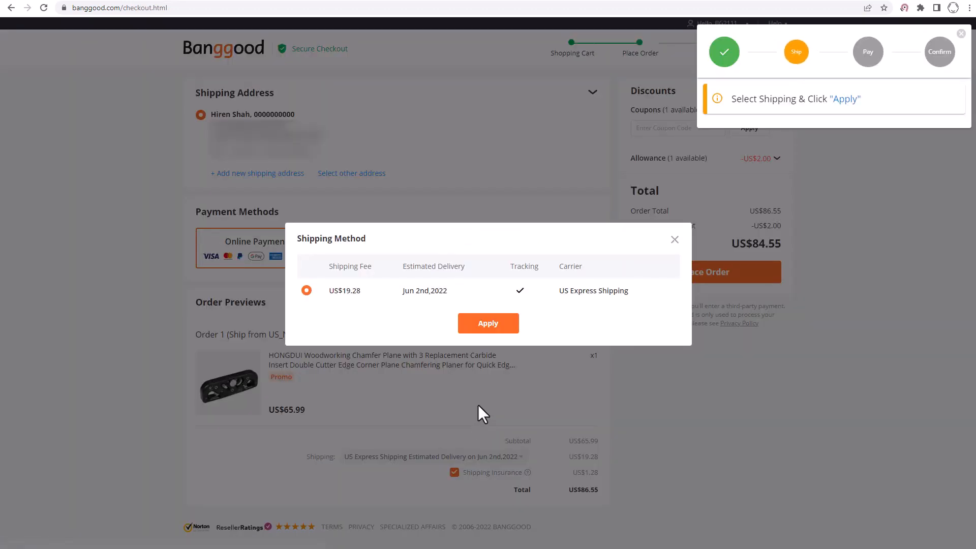
- Place the Banggood order with US Express Shipping and pay for it with PayPal
{"action": "left_click", "coordinate": [514, 325]}
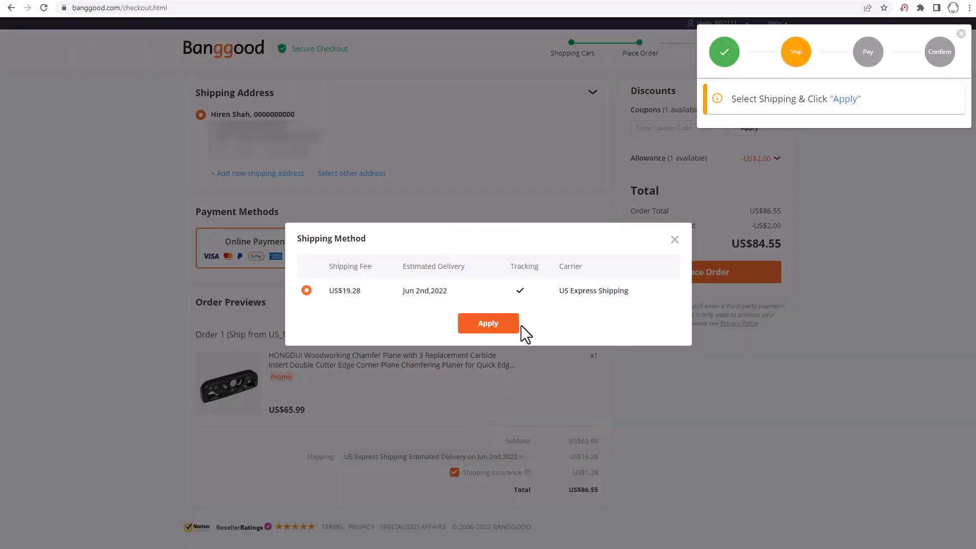
{"action": "left_click", "coordinate": [486, 328]}
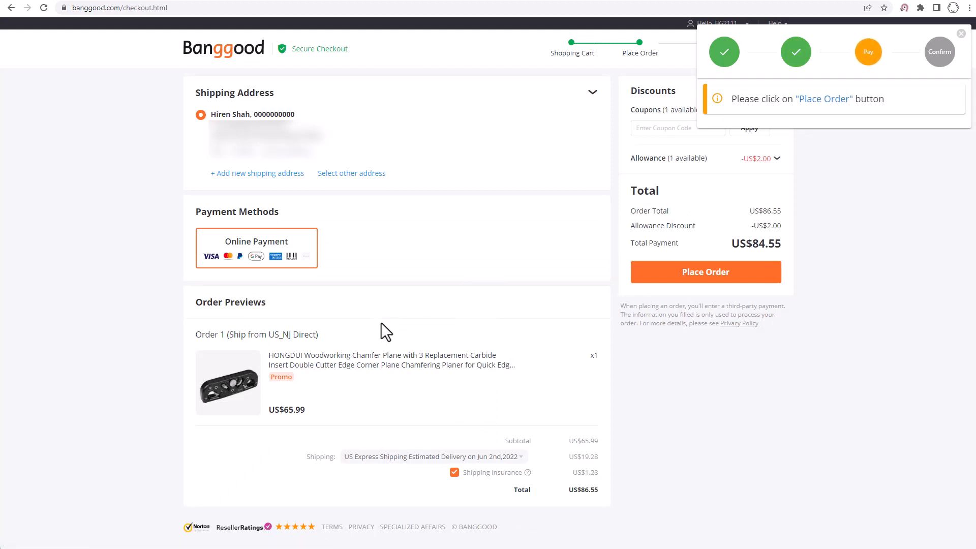
{"action": "left_click", "coordinate": [694, 275]}
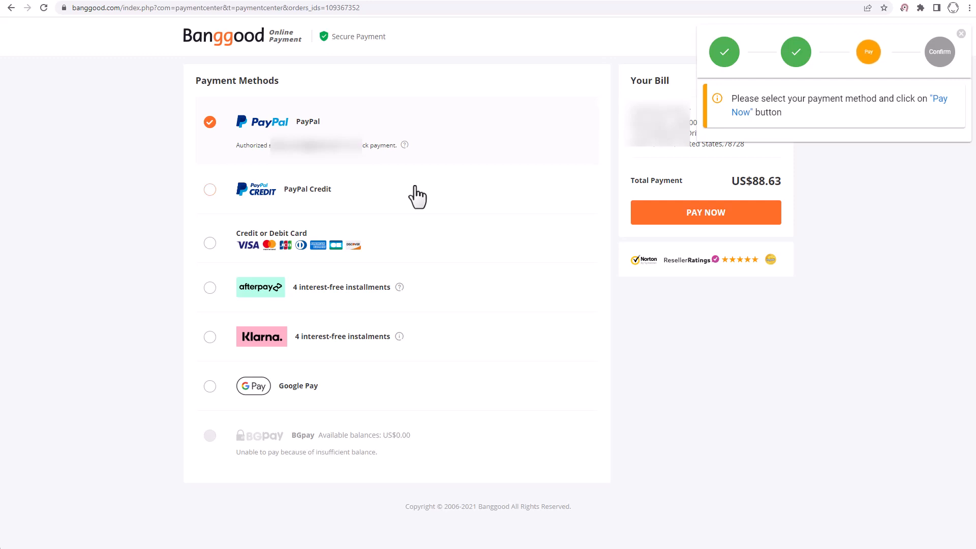
{"action": "left_click", "coordinate": [698, 222]}
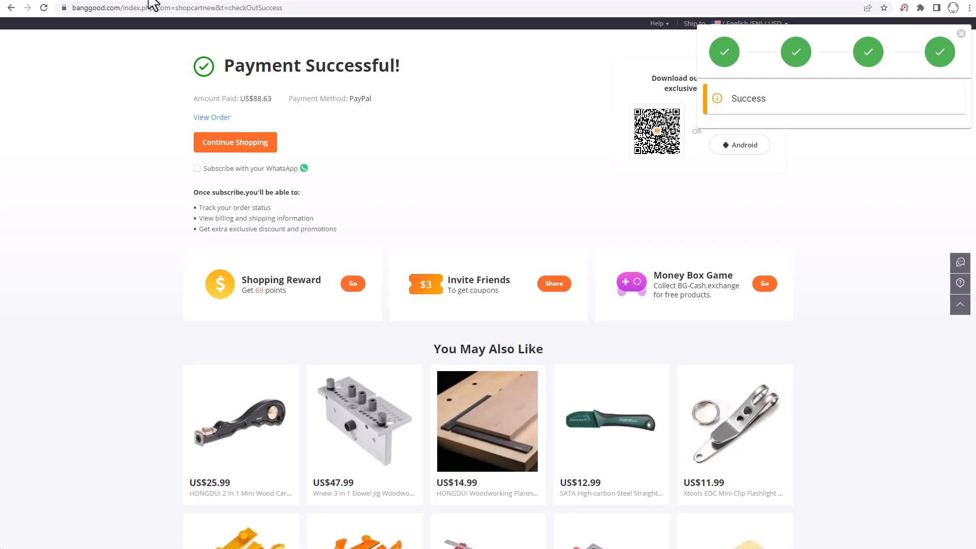
- Return to Anstrex Dropship and collapse the Orders Queue and the expanded order details
{"action": "left_click", "coordinate": [151, 2]}
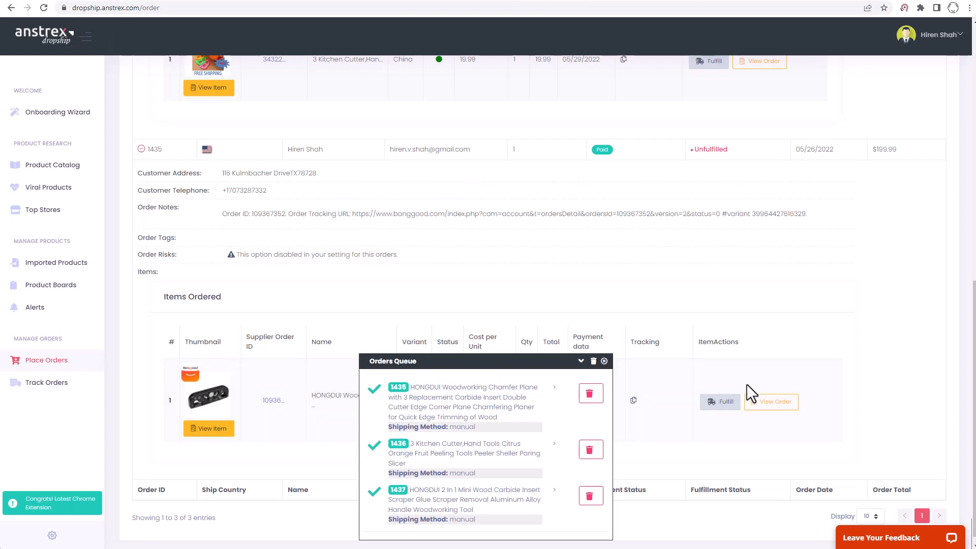
{"action": "left_click", "coordinate": [581, 362]}
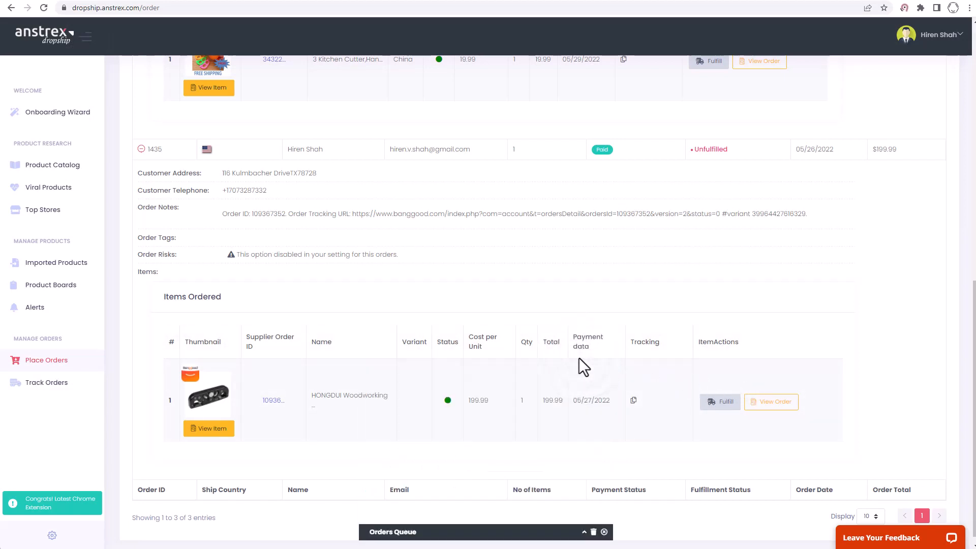
{"action": "scroll", "coordinate": [578, 358], "scroll_direction": "up", "scroll_amount": 6}
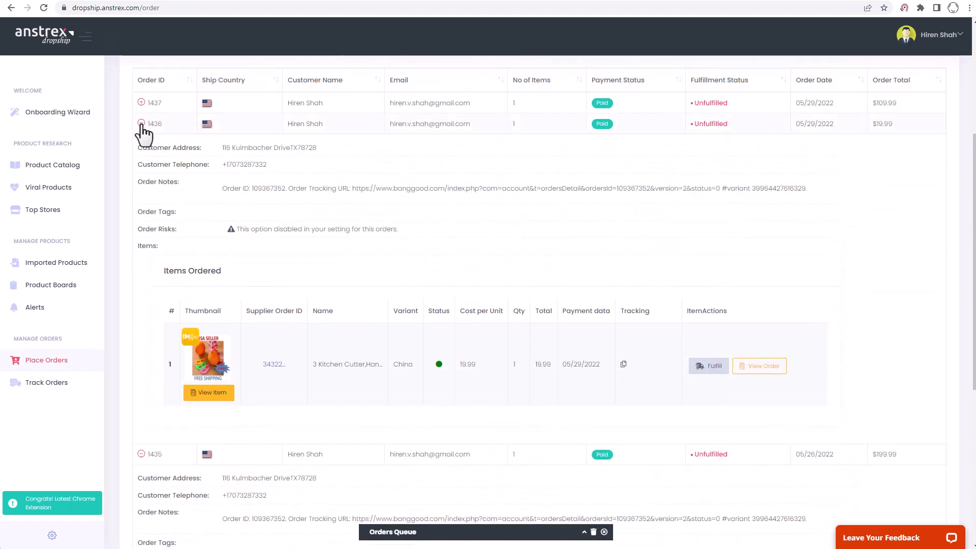
{"action": "left_click", "coordinate": [142, 124]}
{"action": "left_click", "coordinate": [141, 145]}
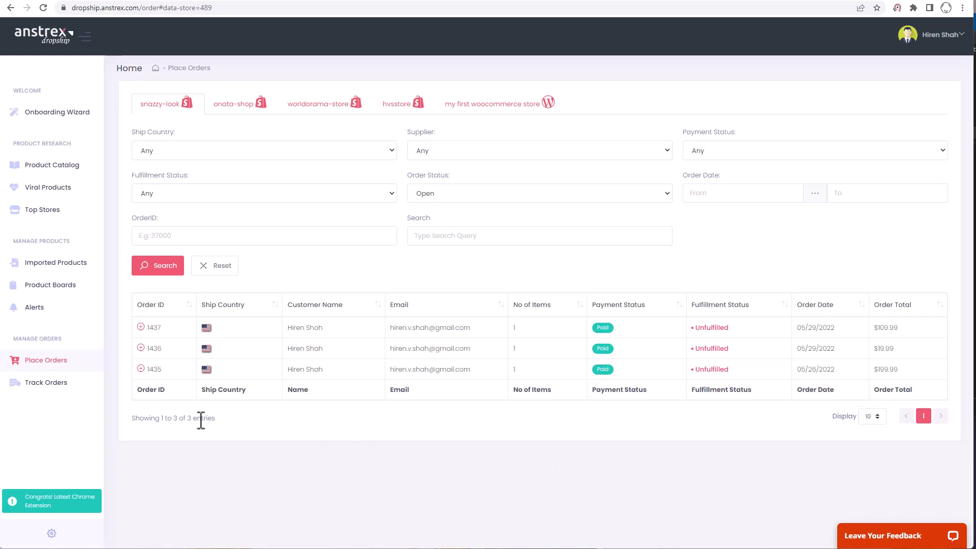
- Open order tracking for the snazzy-look store and start a bulk sync with the supplier
{"action": "left_click", "coordinate": [51, 387]}
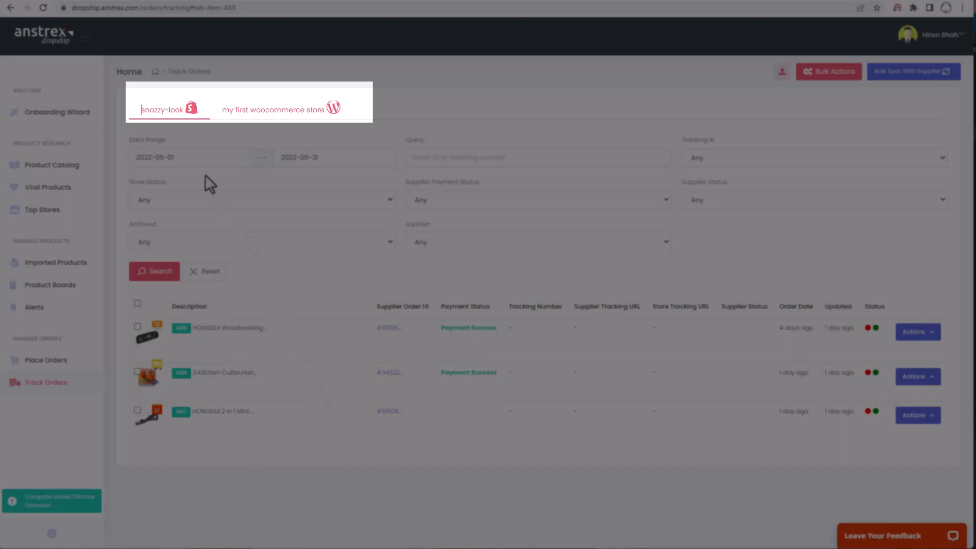
{"action": "left_click", "coordinate": [173, 120]}
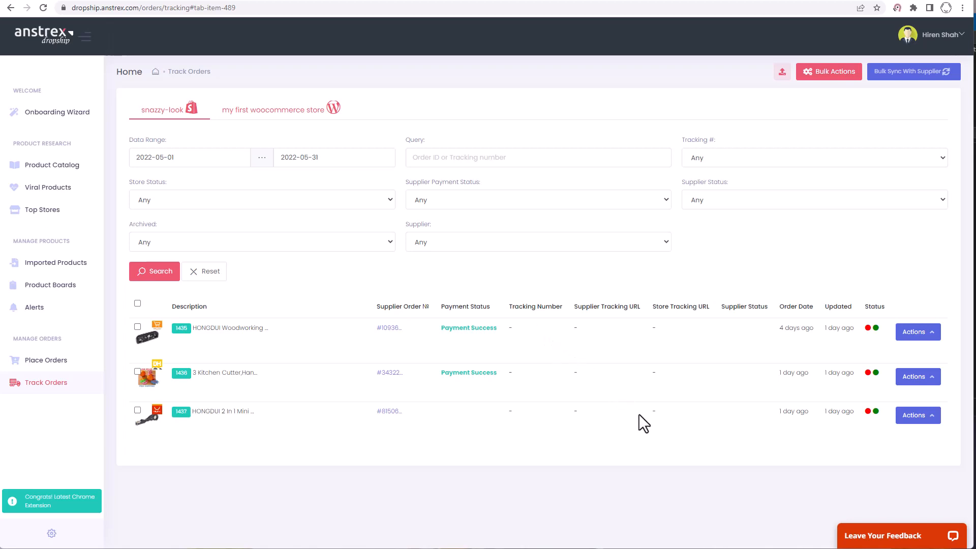
{"action": "left_click", "coordinate": [888, 72]}
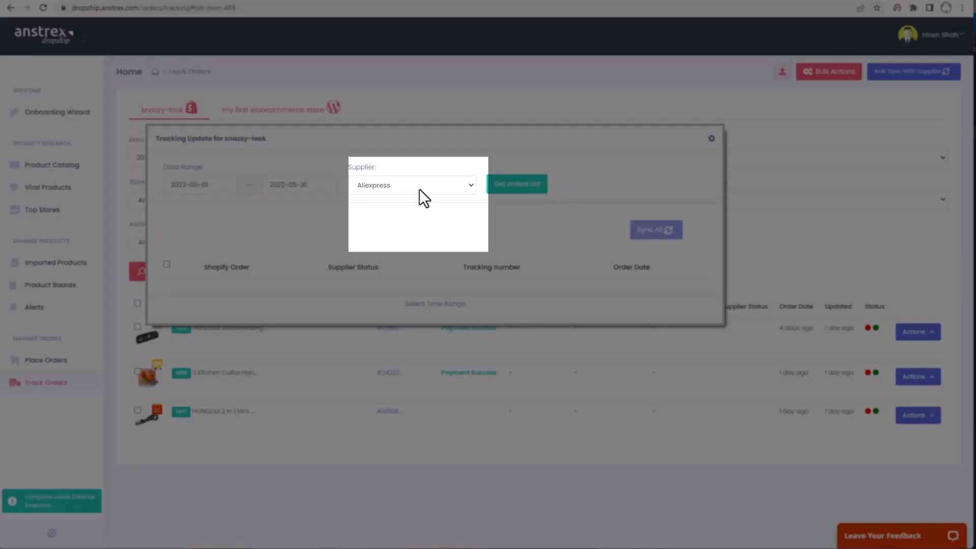
- List the Aliexpress orders for 2022-05-01 to 2022-05-31 and sync the tracking of the listed order
{"action": "left_click", "coordinate": [419, 188]}
{"action": "key", "text": "Down"}
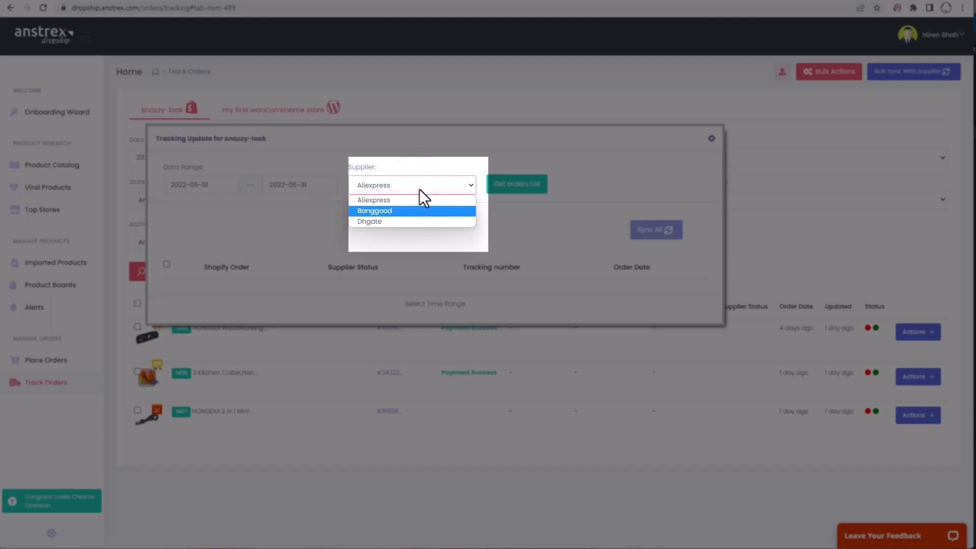
{"action": "key", "text": "Up"}
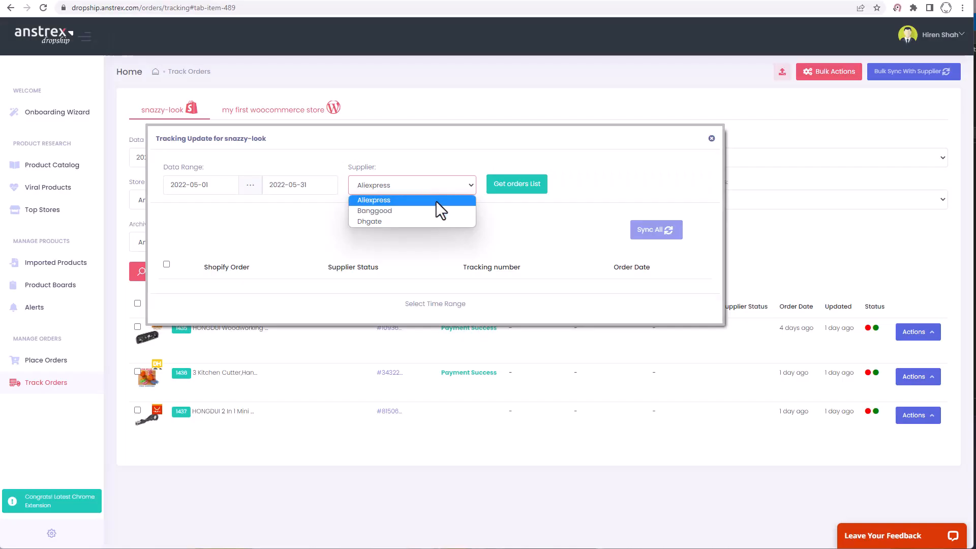
{"action": "left_click", "coordinate": [435, 201]}
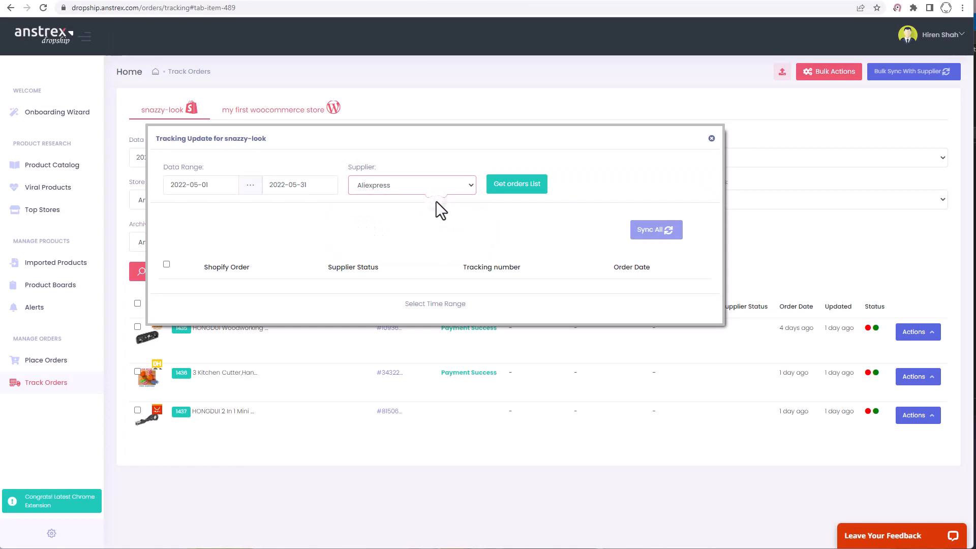
{"action": "left_click", "coordinate": [515, 188]}
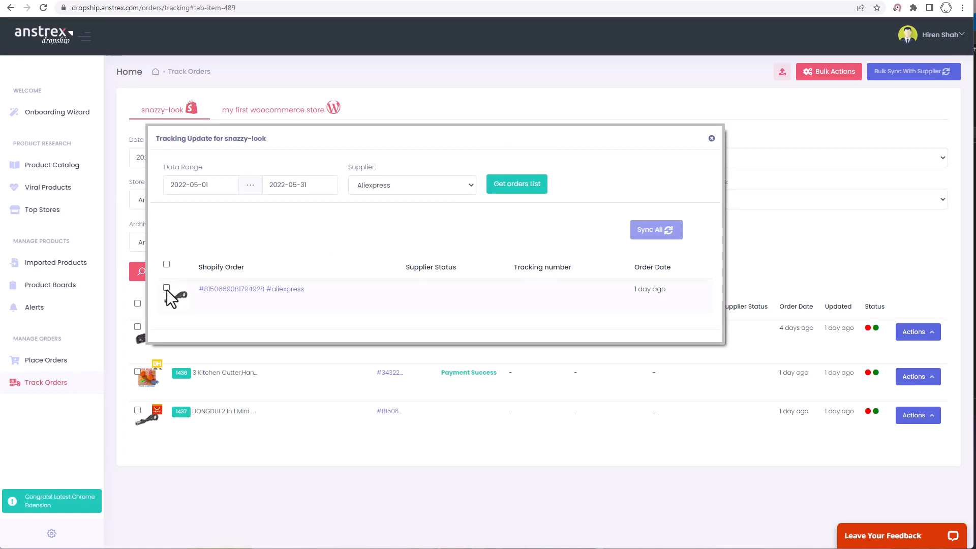
{"action": "left_click", "coordinate": [166, 288]}
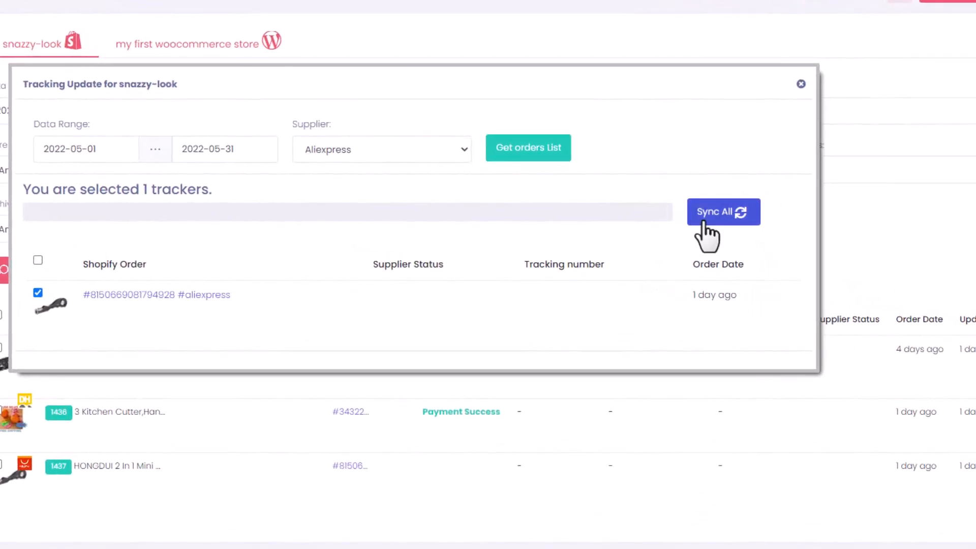
{"action": "left_click", "coordinate": [702, 219]}
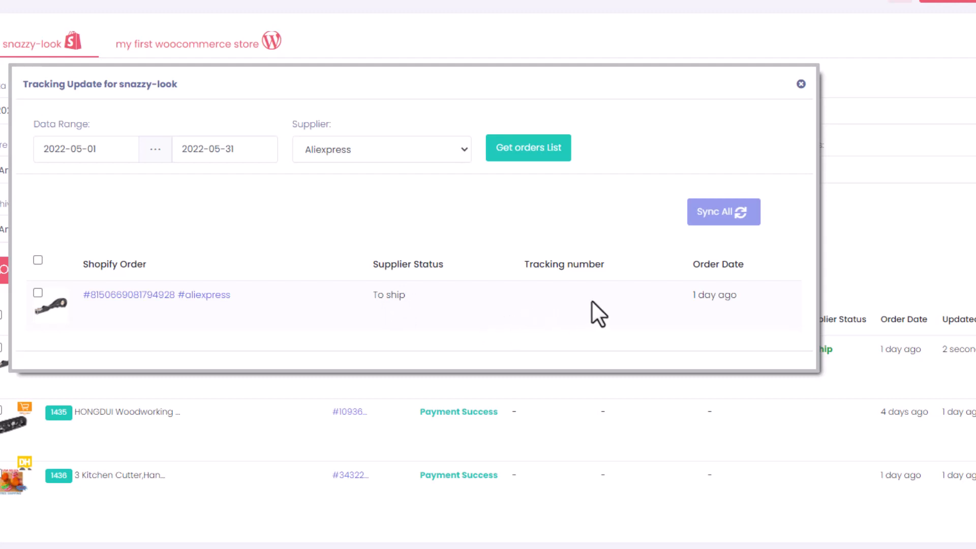
- Switch the supplier to Banggood, list its orders and sync the tracking of the woodworking plane order
{"action": "left_click", "coordinate": [463, 151]}
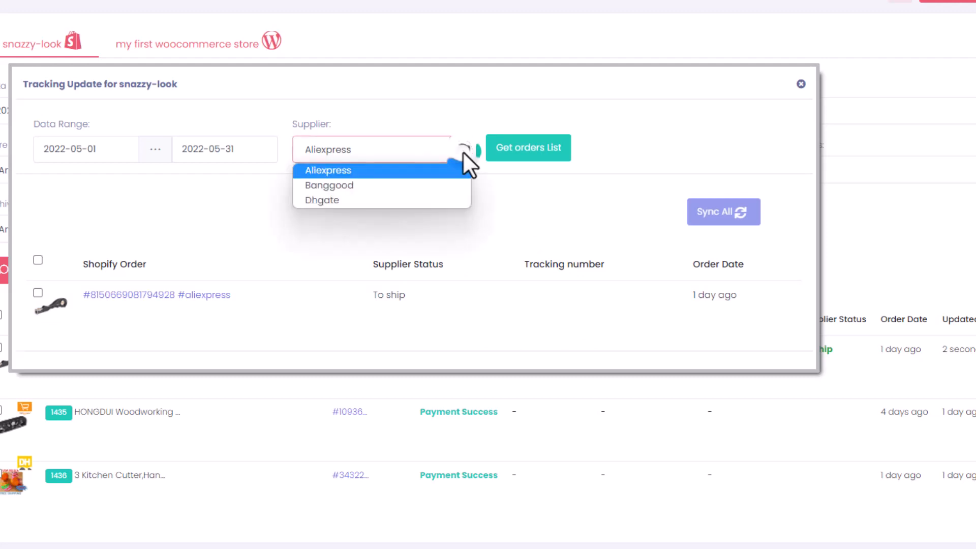
{"action": "left_click", "coordinate": [408, 185]}
{"action": "left_click", "coordinate": [540, 152]}
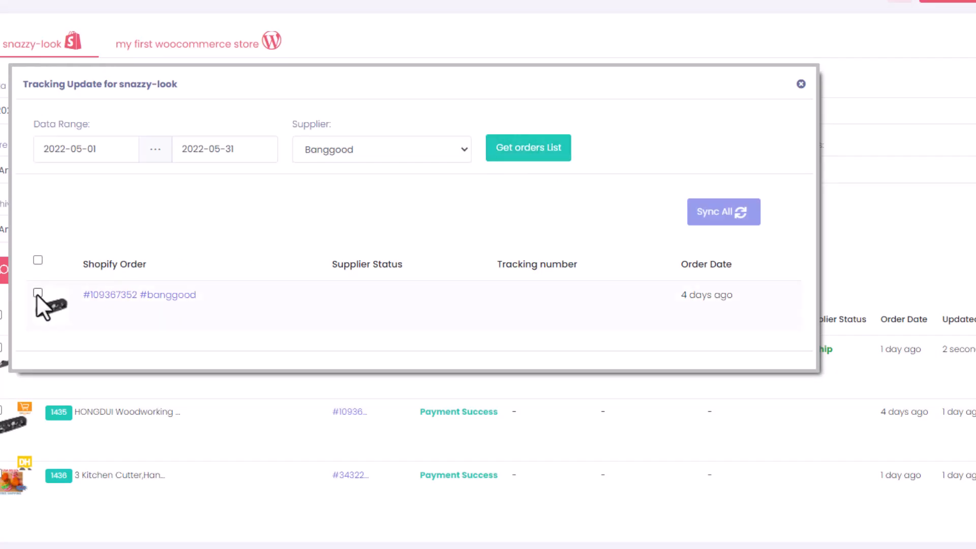
{"action": "left_click", "coordinate": [38, 293]}
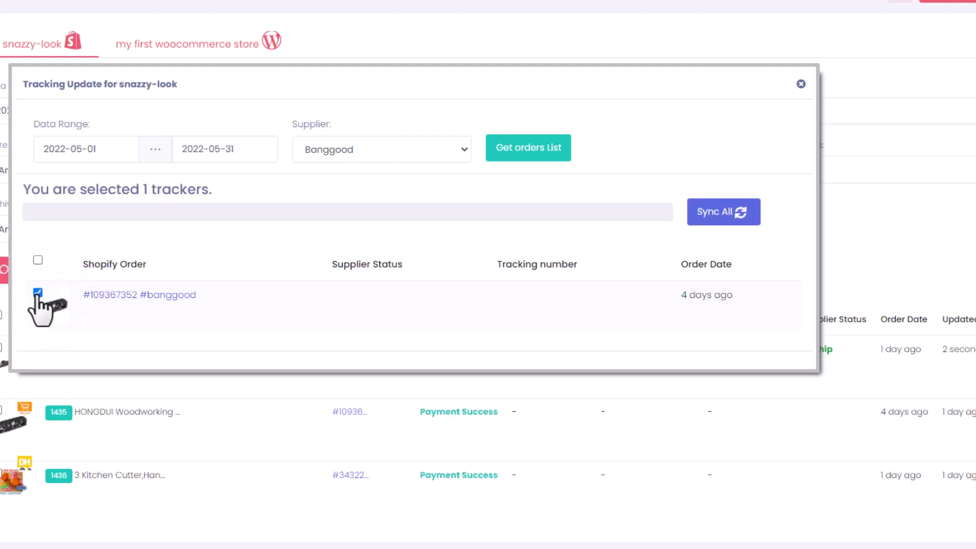
{"action": "left_click", "coordinate": [701, 211]}
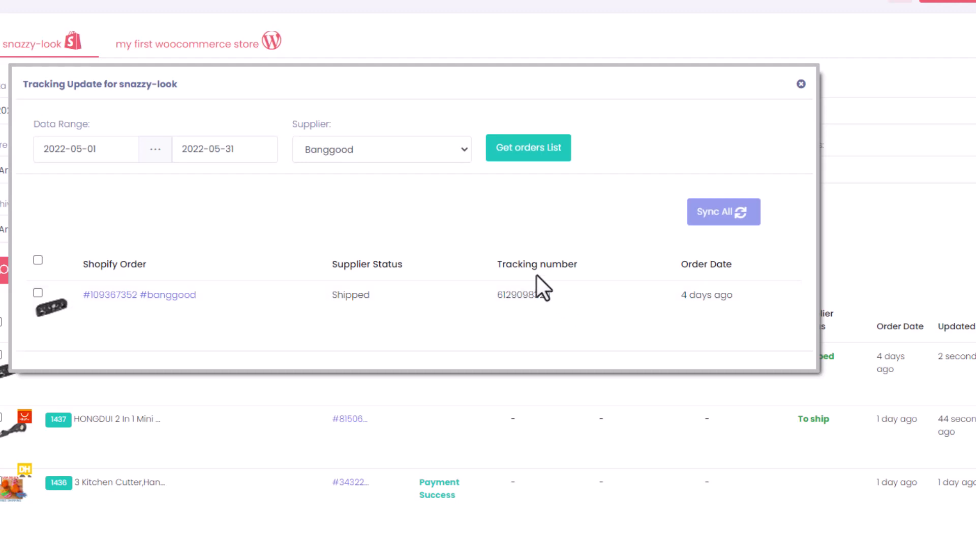
- List the Dhgate orders, sync the tracking of all of them and close the tracking update
{"action": "left_click", "coordinate": [392, 147]}
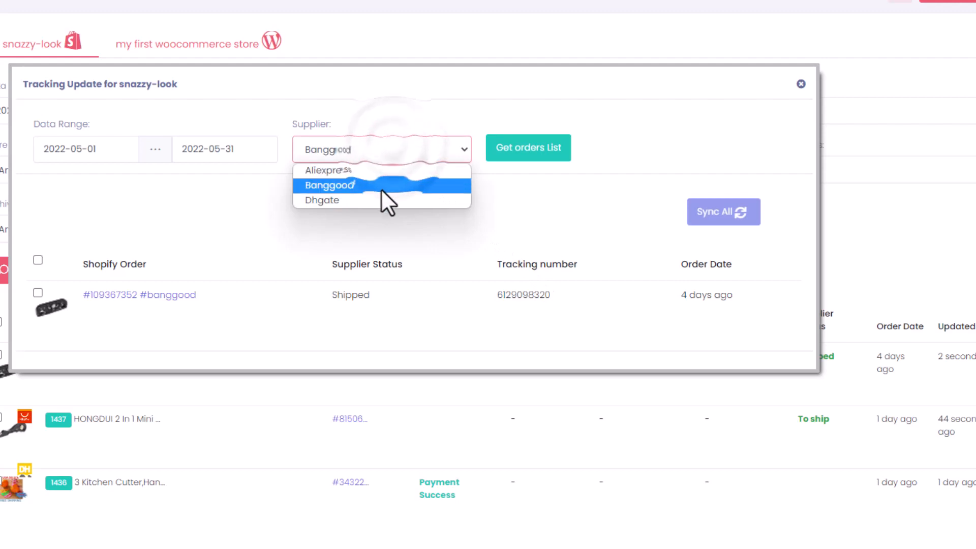
{"action": "left_click", "coordinate": [385, 203]}
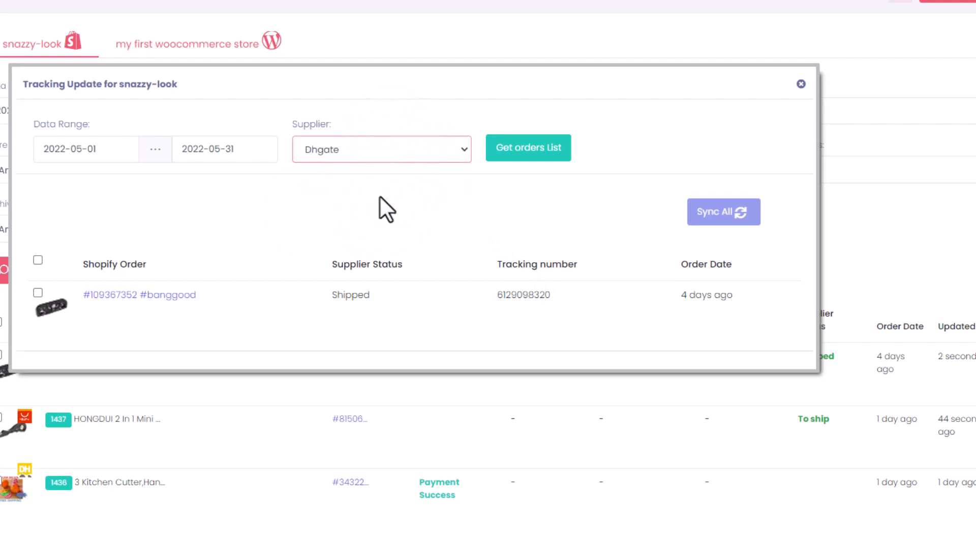
{"action": "left_click", "coordinate": [520, 148]}
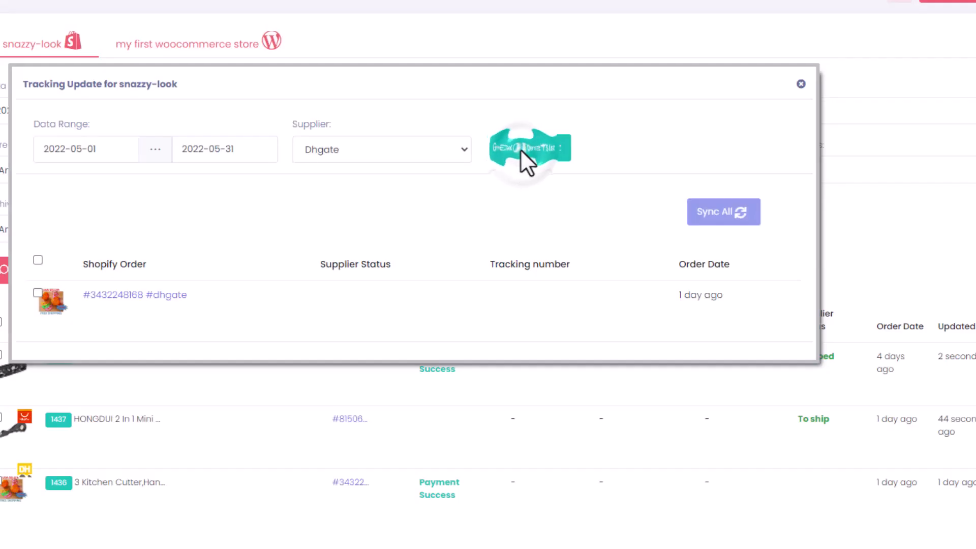
{"action": "left_click", "coordinate": [37, 259]}
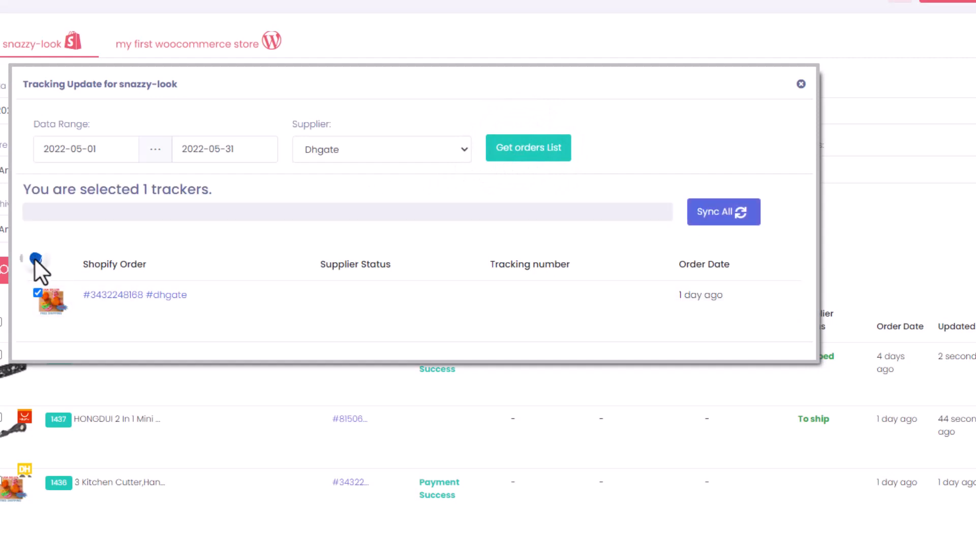
{"action": "left_click", "coordinate": [709, 213]}
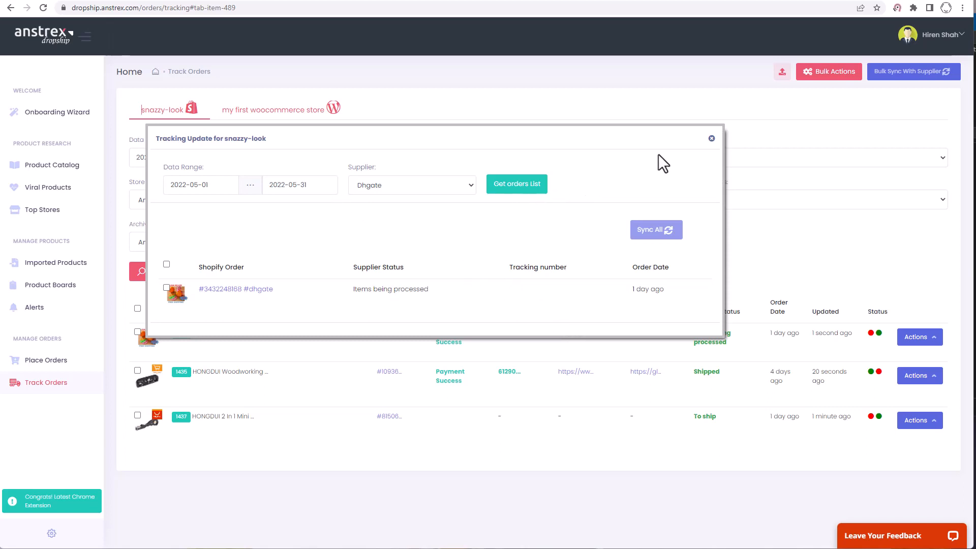
{"action": "left_click", "coordinate": [711, 138]}
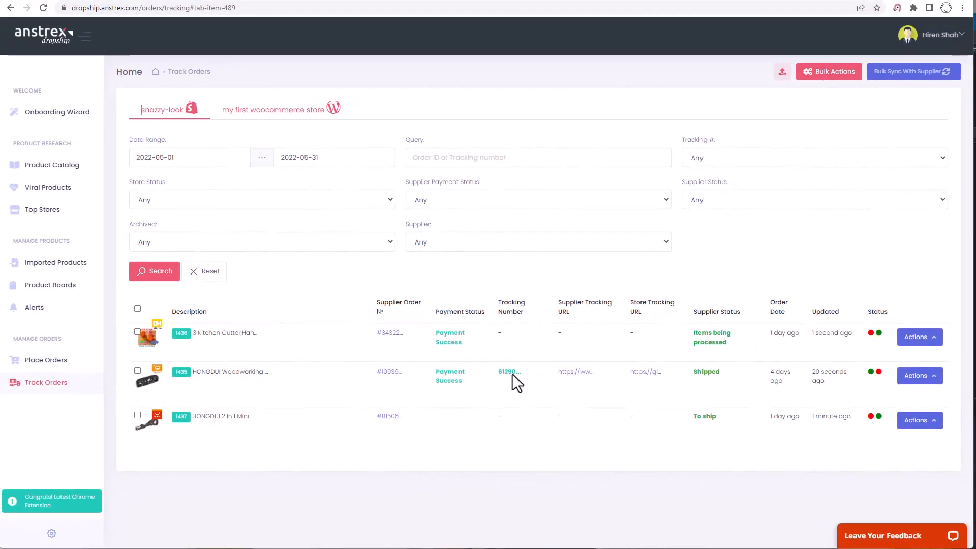
- Open the order placement page for the snazzy-look store and list its orders with the order status set to Any
{"action": "left_click", "coordinate": [45, 362]}
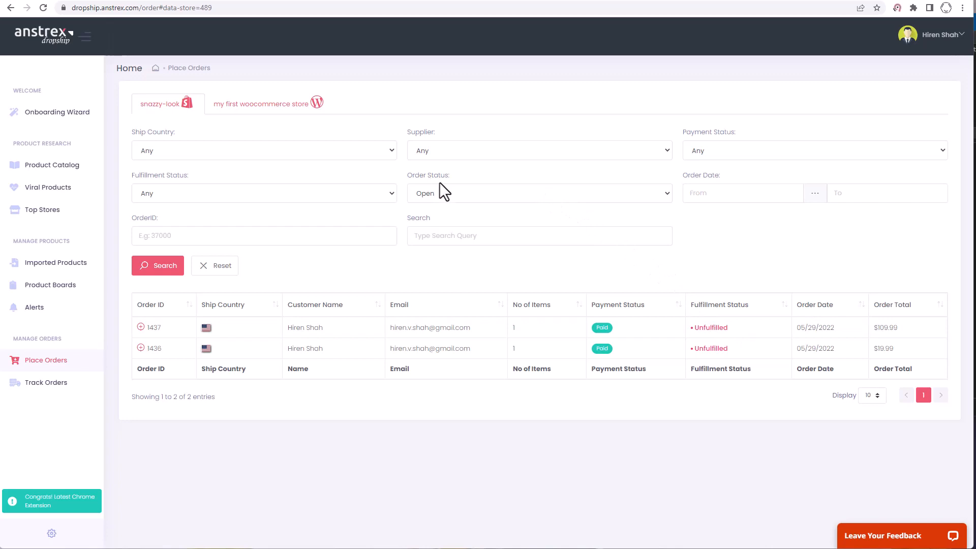
{"action": "left_click", "coordinate": [473, 196]}
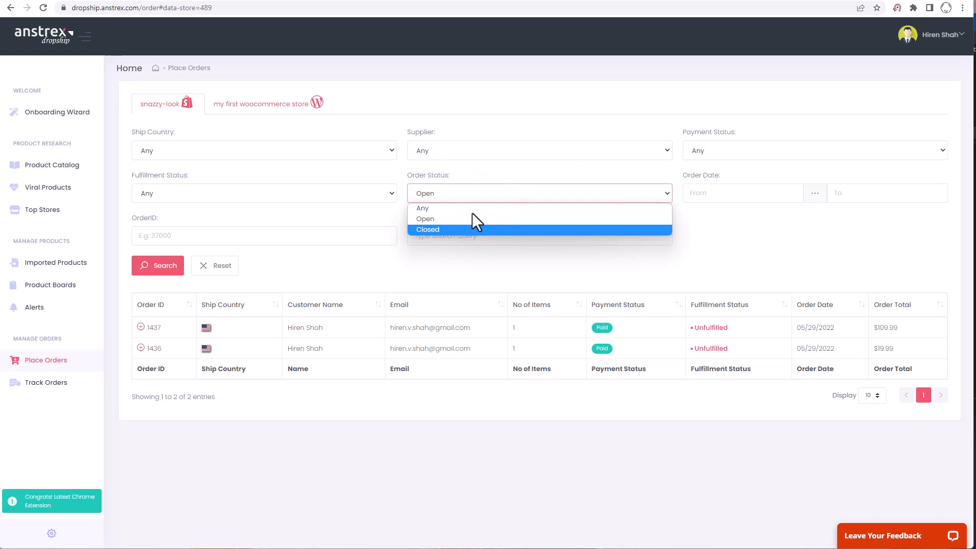
{"action": "left_click", "coordinate": [471, 212]}
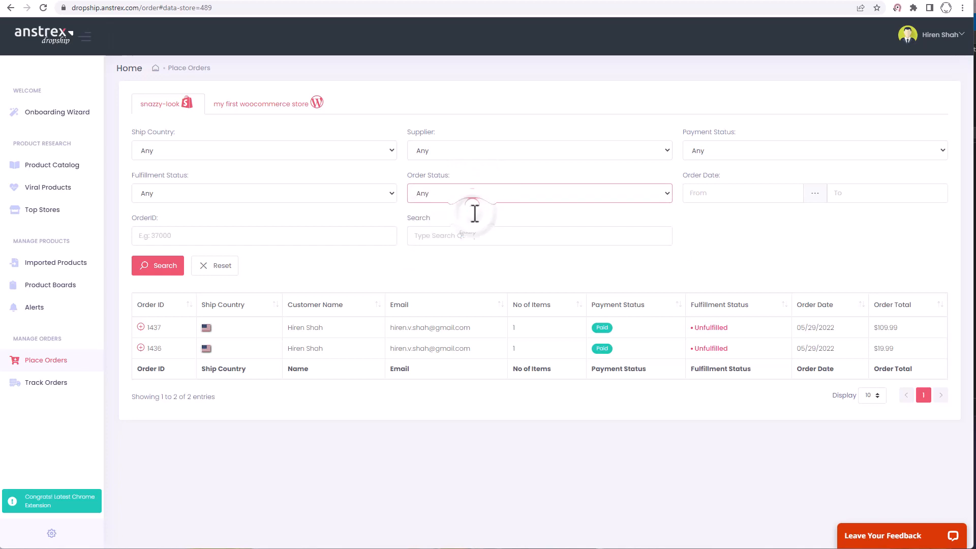
{"action": "left_click", "coordinate": [157, 268]}
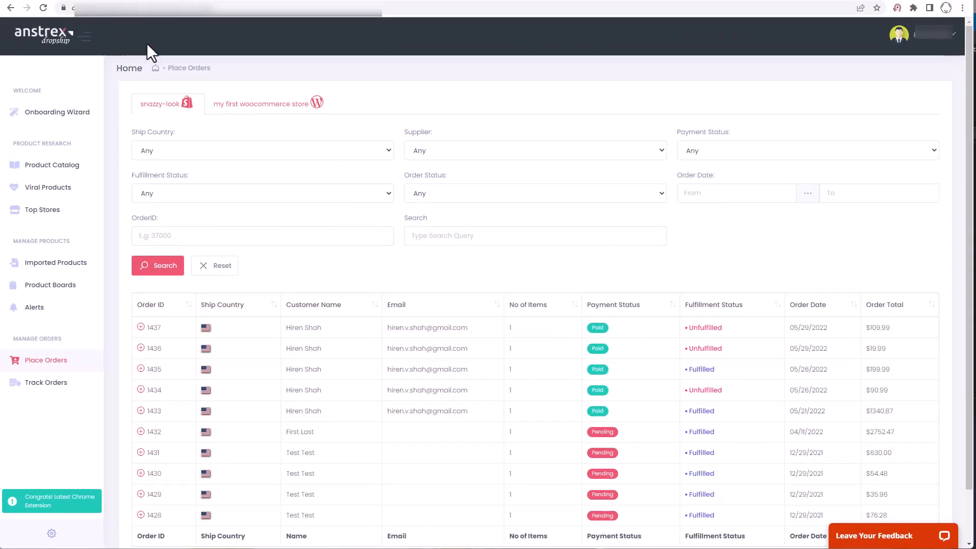
- Switch to the Shopify admin, open the closed woodworking chamfer plane order and examine its fulfillment, tracking details and timeline
{"action": "left_click", "coordinate": [49, 1]}
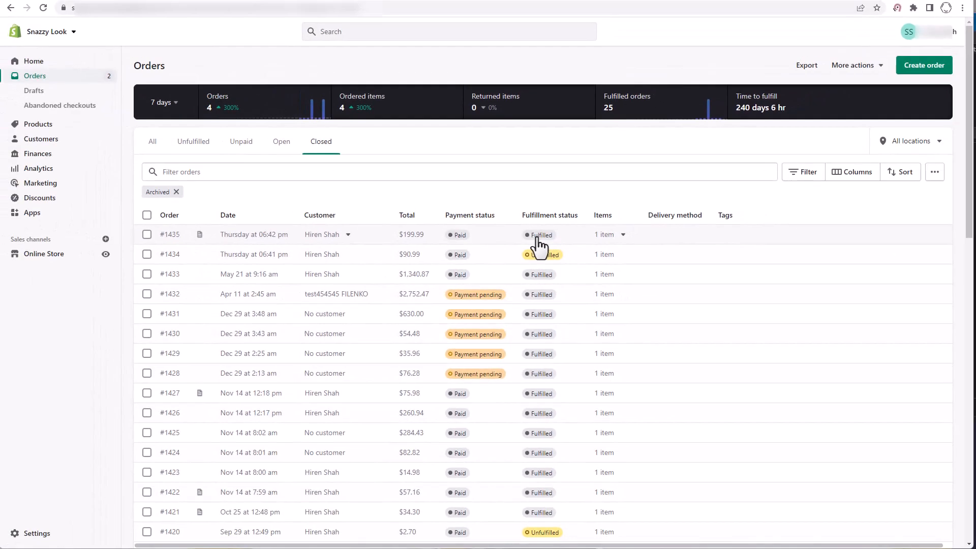
{"action": "left_click", "coordinate": [245, 237]}
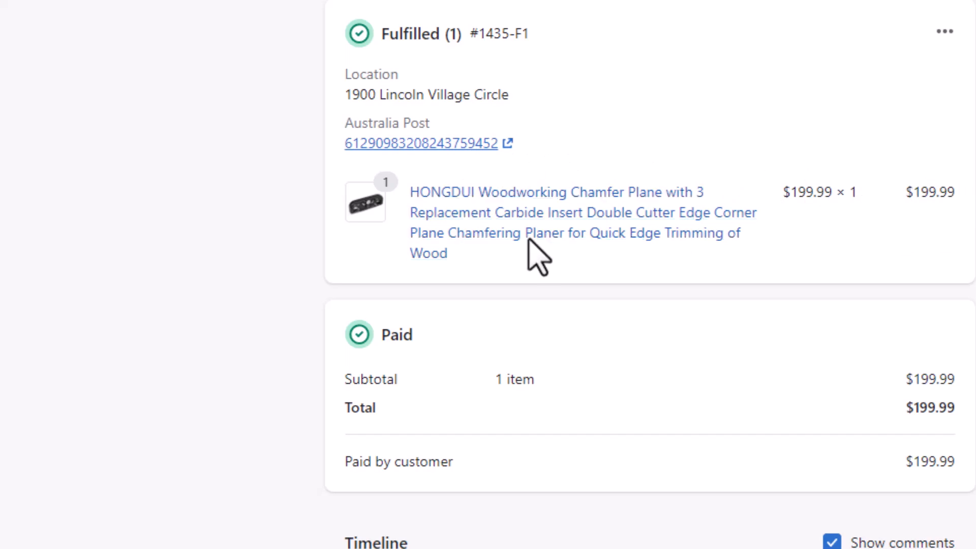
{"action": "scroll", "coordinate": [497, 261], "scroll_direction": "down", "scroll_amount": 10}
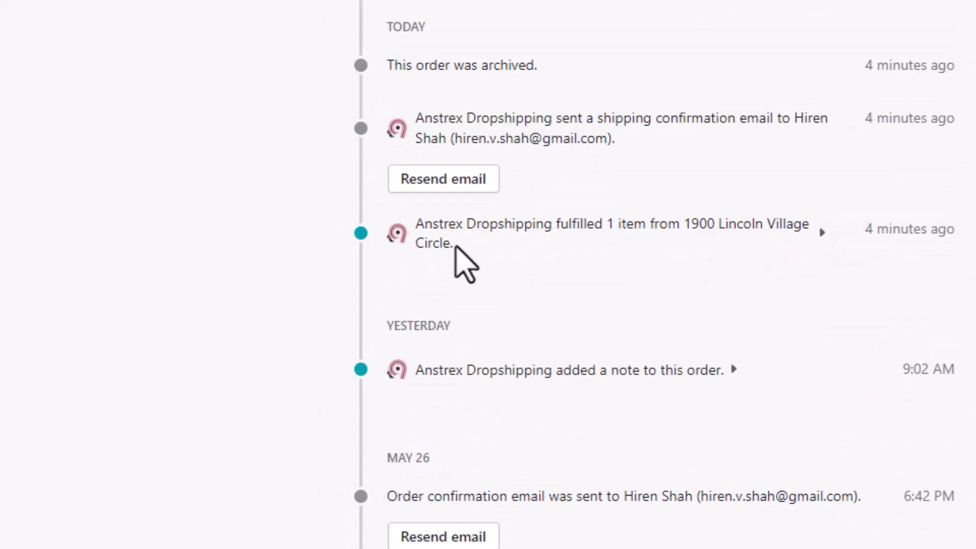
{"action": "scroll", "coordinate": [246, 292], "scroll_direction": "up", "scroll_amount": 6}
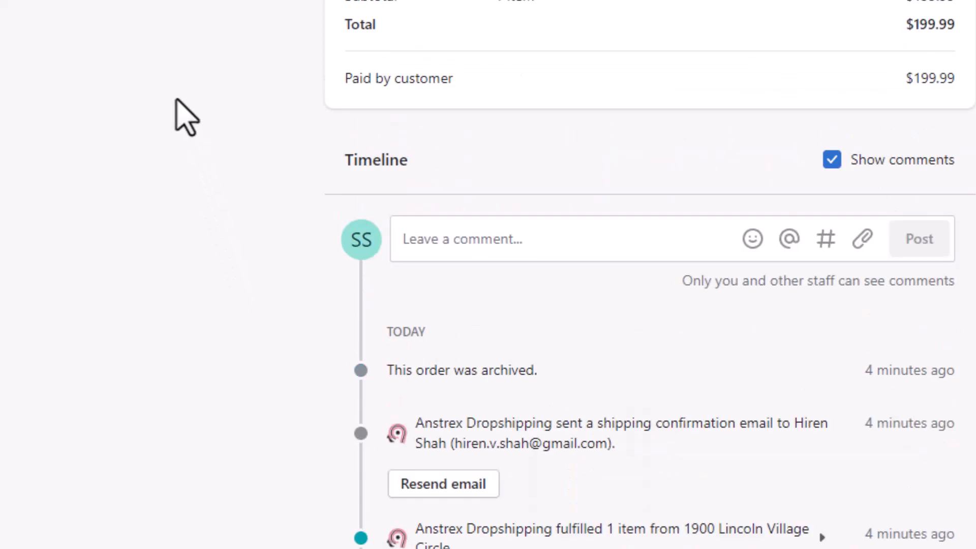
{"action": "scroll", "coordinate": [184, 116], "scroll_direction": "up", "scroll_amount": 3}
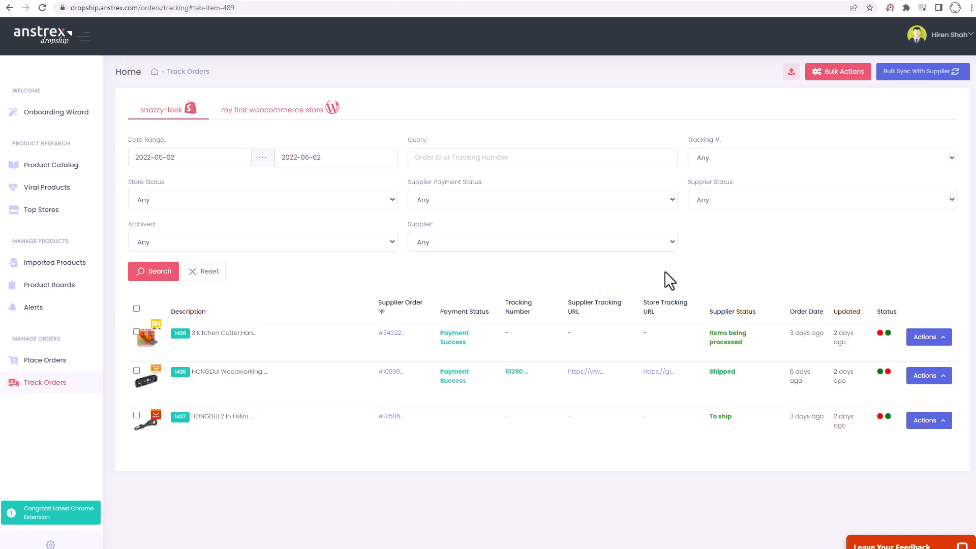
- Start a bulk supplier sync, list the Aliexpress orders for 2022-05-02 to 2022-06-02 and sync the tracking of all listed orders
{"action": "left_click", "coordinate": [903, 73]}
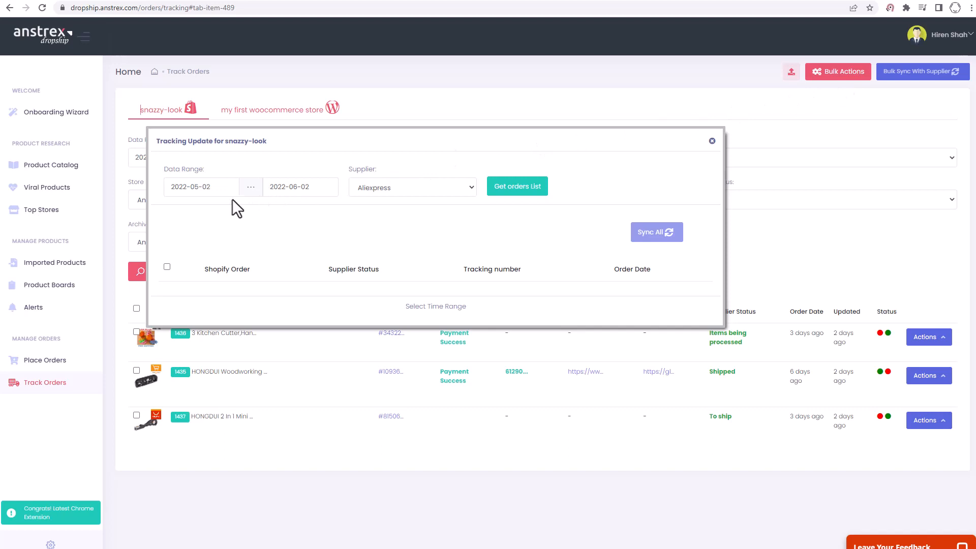
{"action": "left_click", "coordinate": [524, 190]}
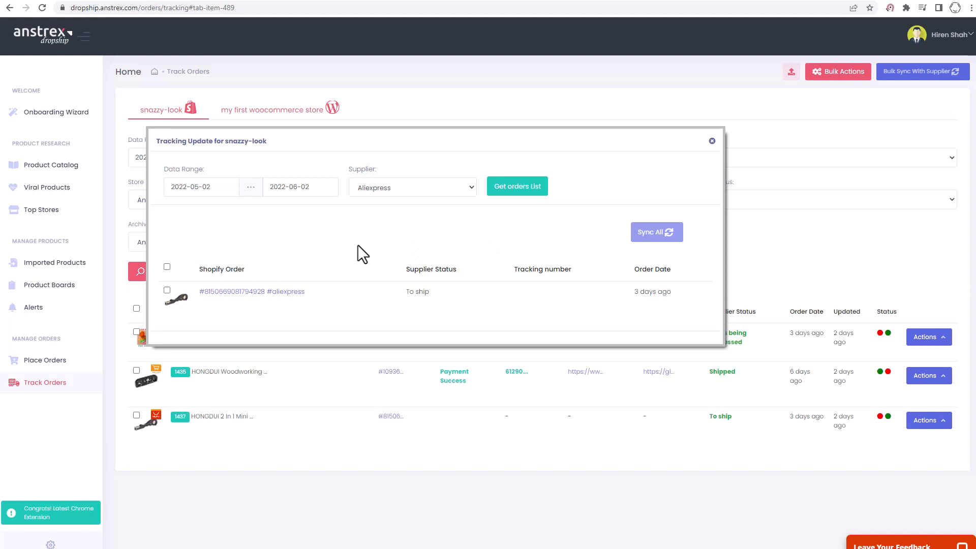
{"action": "left_click", "coordinate": [661, 232]}
{"action": "left_click", "coordinate": [167, 267]}
{"action": "left_click", "coordinate": [658, 233]}
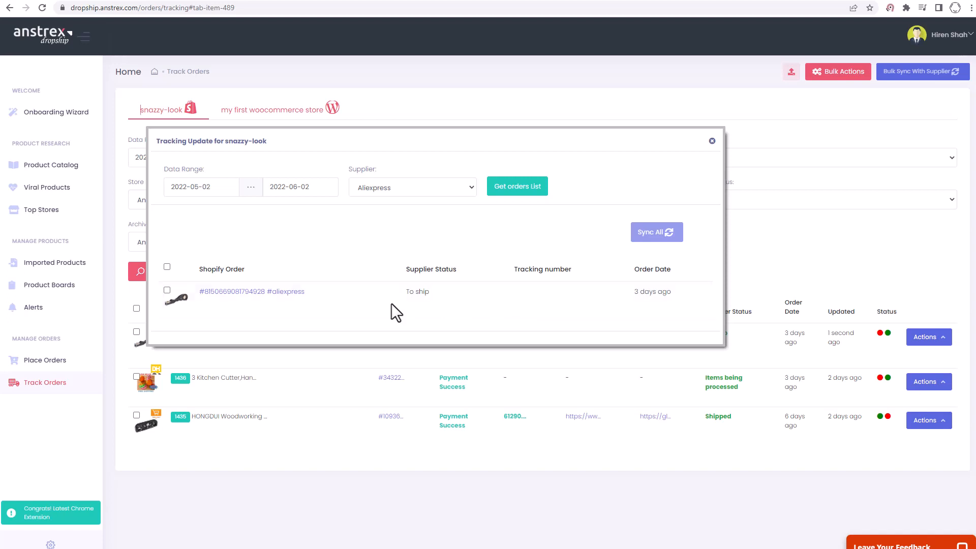
- Switch the supplier to Dhgate, list its orders, sync the tracking of all of them and close the tracking update
{"action": "left_click", "coordinate": [461, 191]}
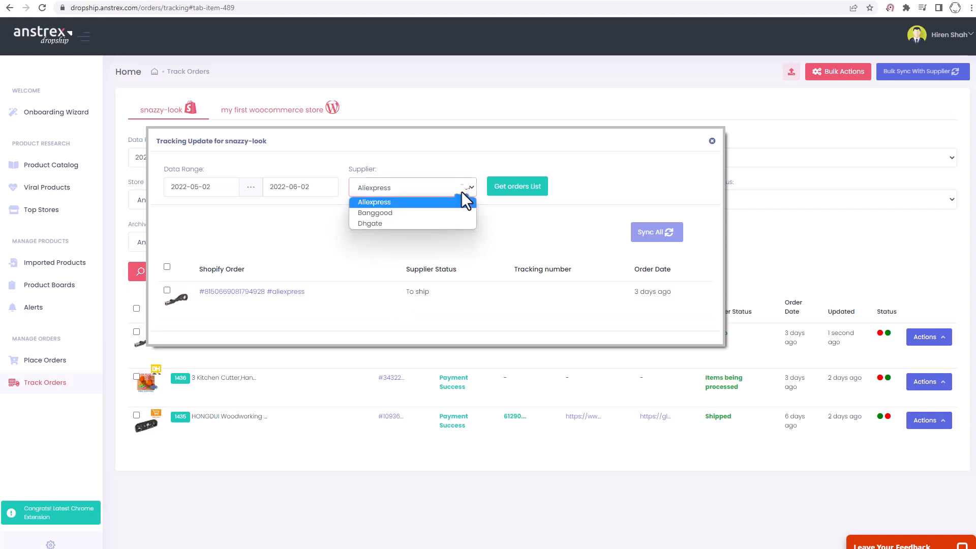
{"action": "left_click", "coordinate": [438, 229]}
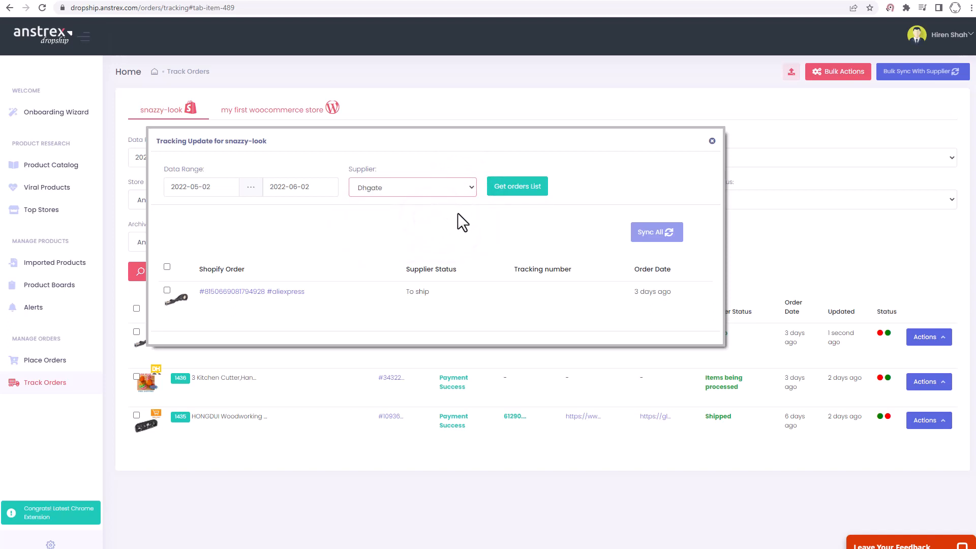
{"action": "left_click", "coordinate": [515, 188]}
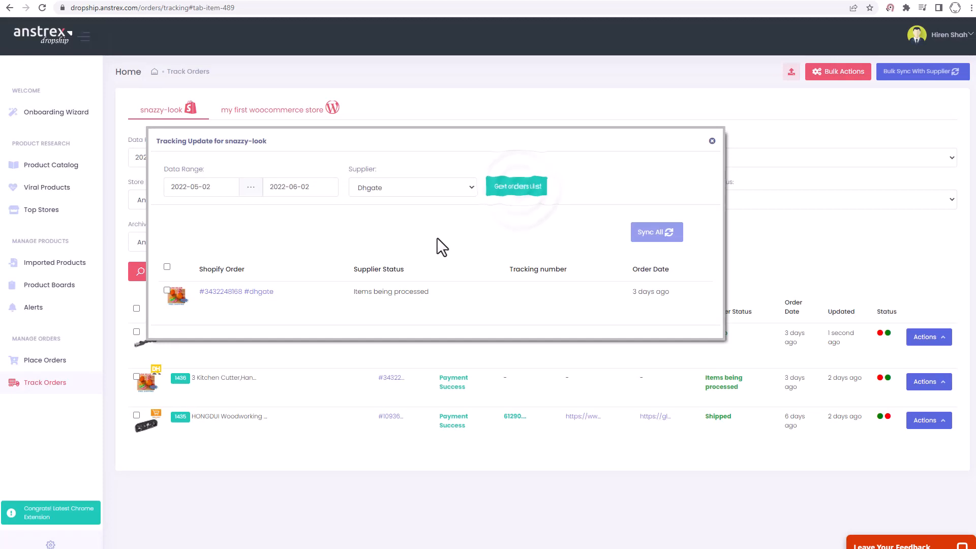
{"action": "left_click", "coordinate": [167, 266]}
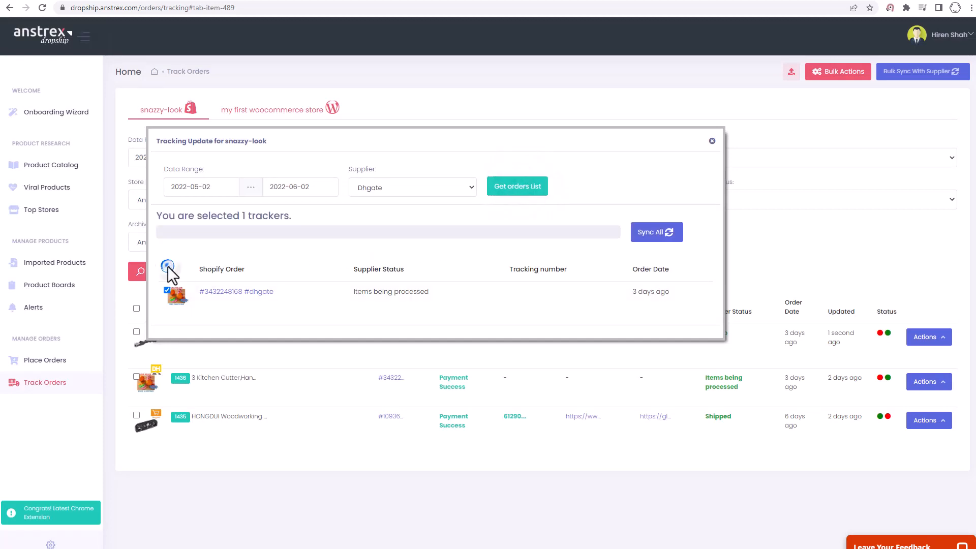
{"action": "left_click", "coordinate": [648, 232]}
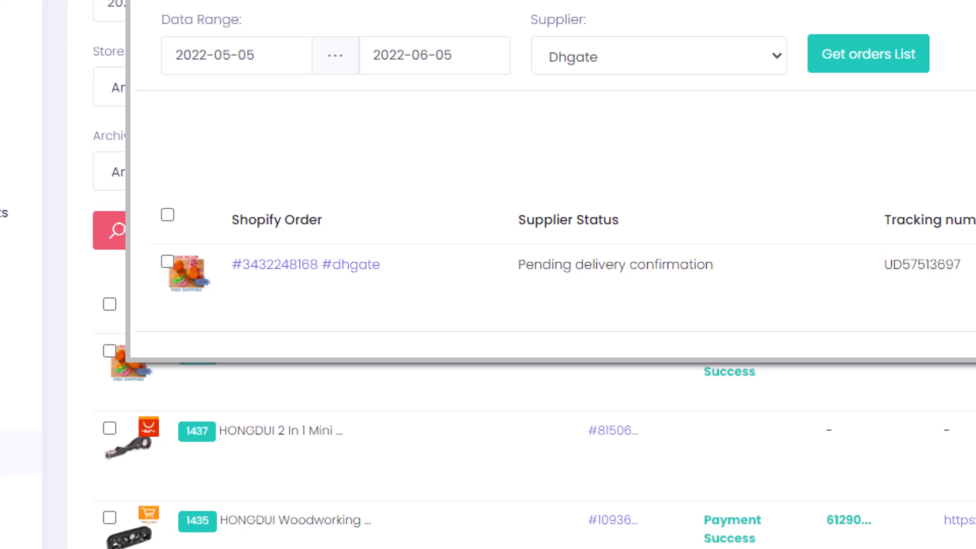
{"action": "key", "text": "Escape"}
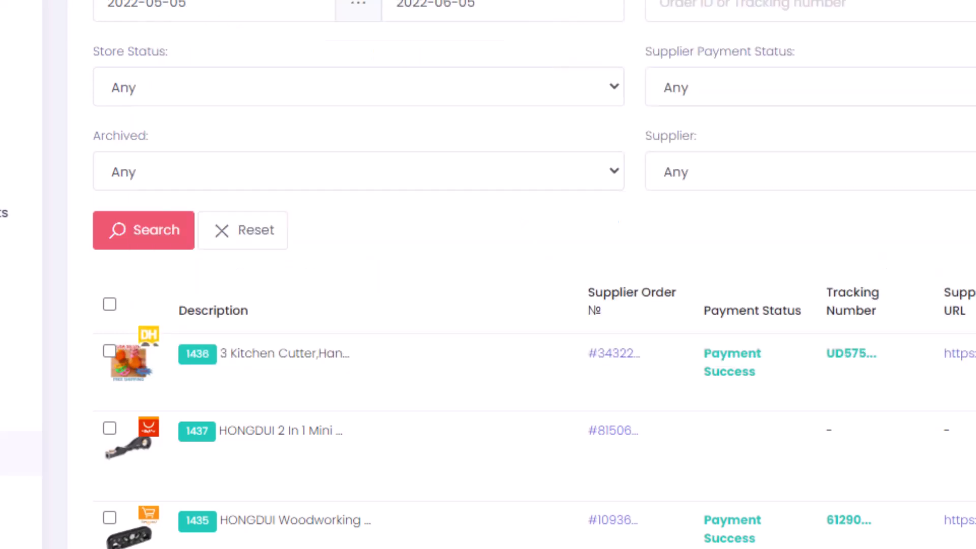